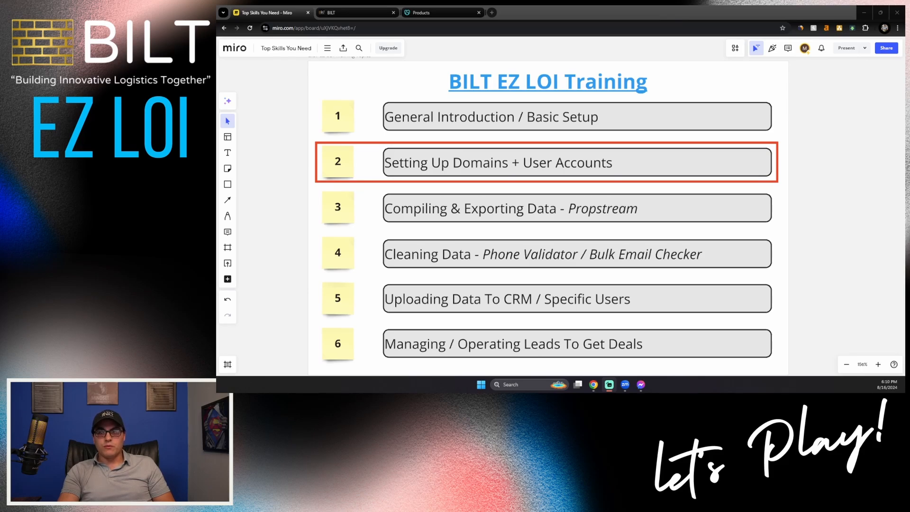
- Switch from the Miro board to the BILT CRM dashboard
{"action": "left_click", "coordinate": [351, 13]}
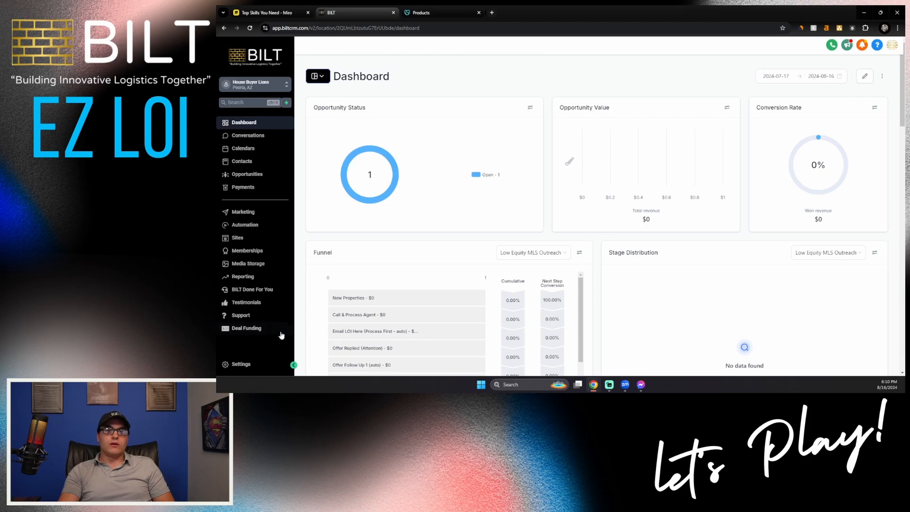
- Begin adding a dedicated sending domain under Email Services, then bring up GoDaddy's domain list
{"action": "left_click", "coordinate": [239, 365]}
{"action": "scroll", "coordinate": [247, 348], "scroll_direction": "down", "scroll_amount": 2}
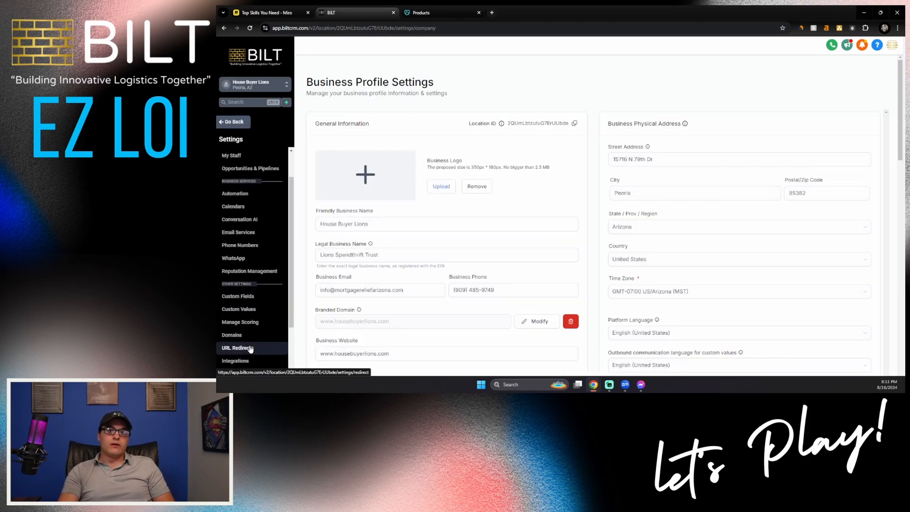
{"action": "left_click", "coordinate": [239, 232]}
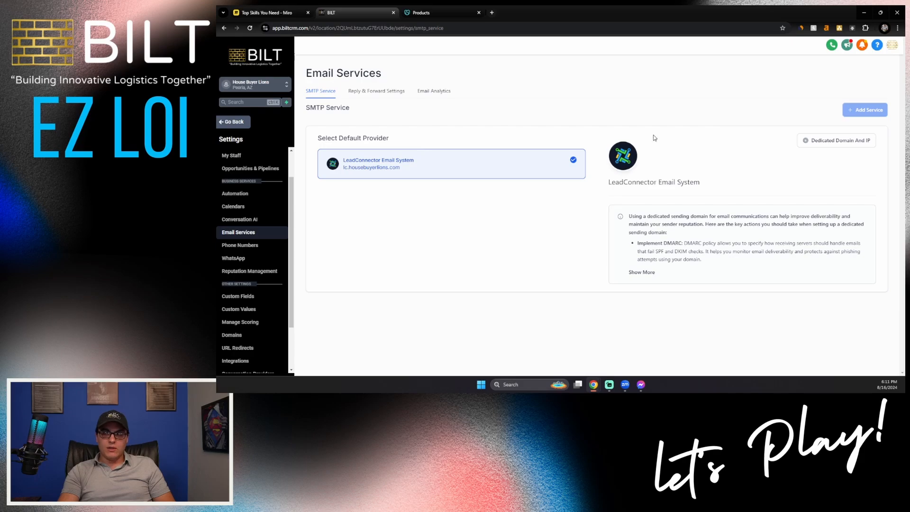
{"action": "left_click", "coordinate": [831, 142]}
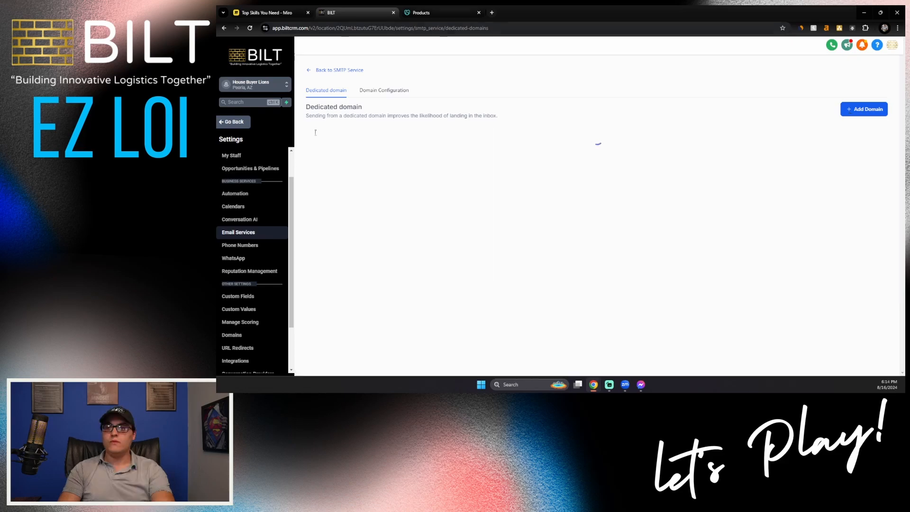
{"action": "left_click", "coordinate": [861, 111]}
{"action": "left_click", "coordinate": [418, 12]}
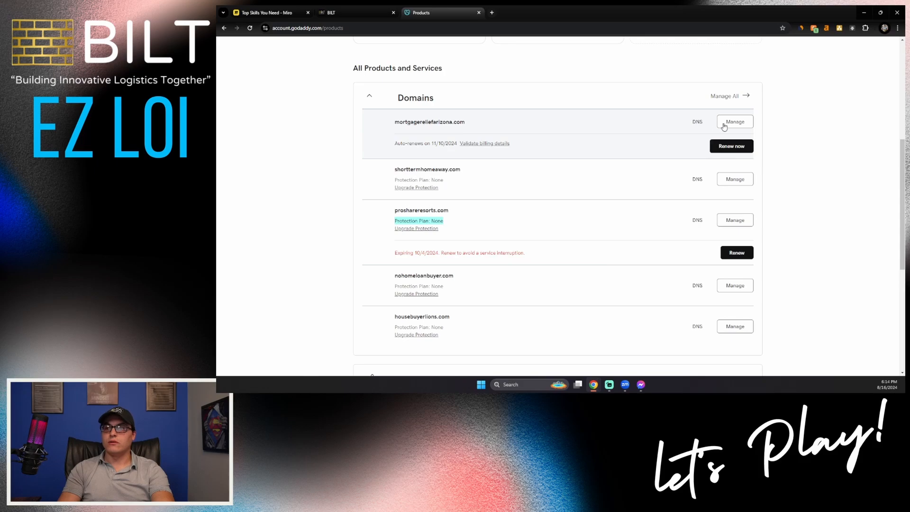
- Open DNS for mortgagereliefarizona.com in GoDaddy and copy the domain name into BILT's form
{"action": "left_click", "coordinate": [694, 125]}
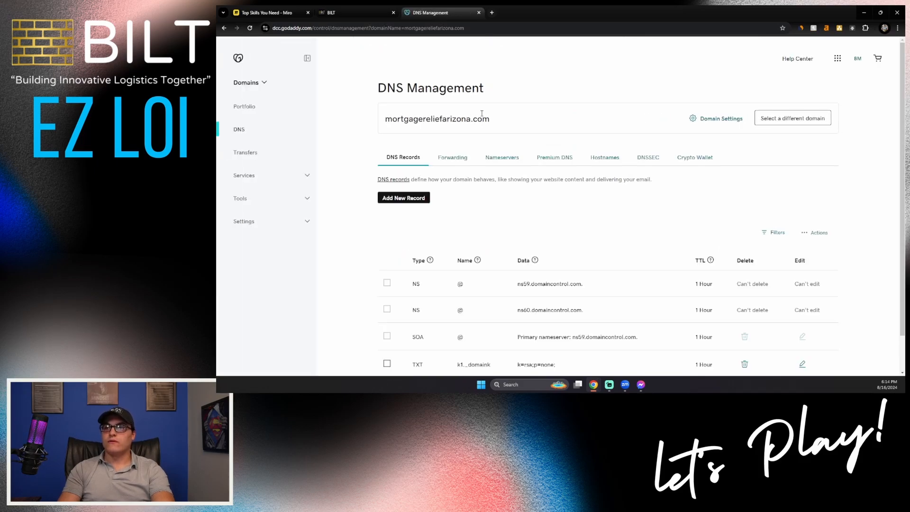
{"action": "scroll", "coordinate": [499, 146], "scroll_direction": "down", "scroll_amount": 1}
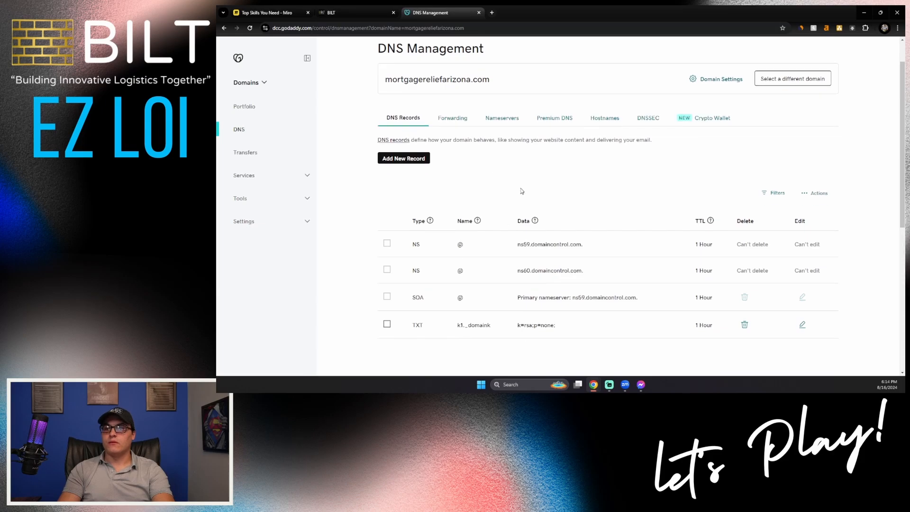
{"action": "scroll", "coordinate": [513, 189], "scroll_direction": "up", "scroll_amount": 1}
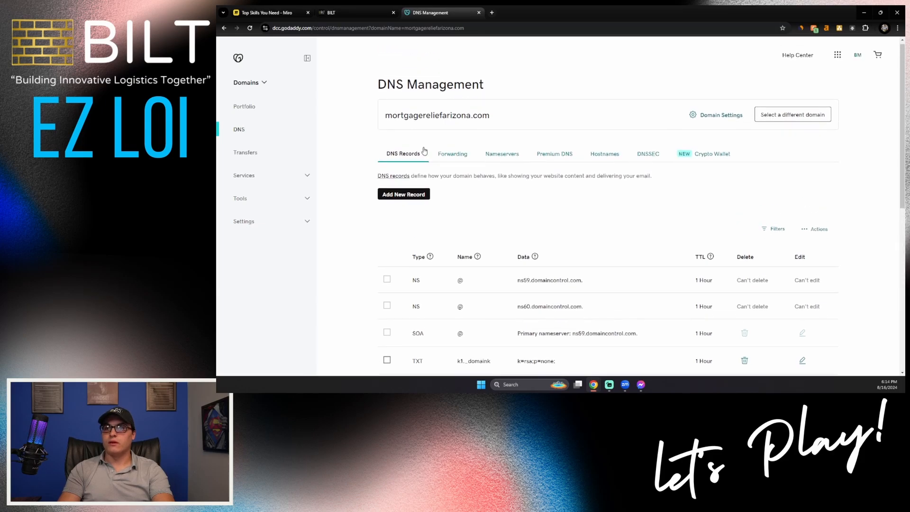
{"action": "triple_click", "coordinate": [409, 118]}
{"action": "key", "text": "ctrl+c"}
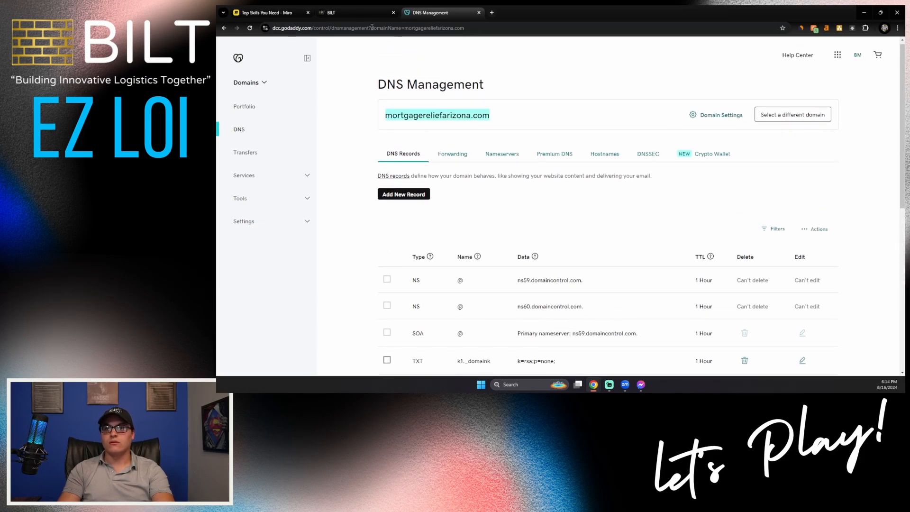
{"action": "left_click", "coordinate": [360, 13]}
{"action": "left_click", "coordinate": [385, 142]}
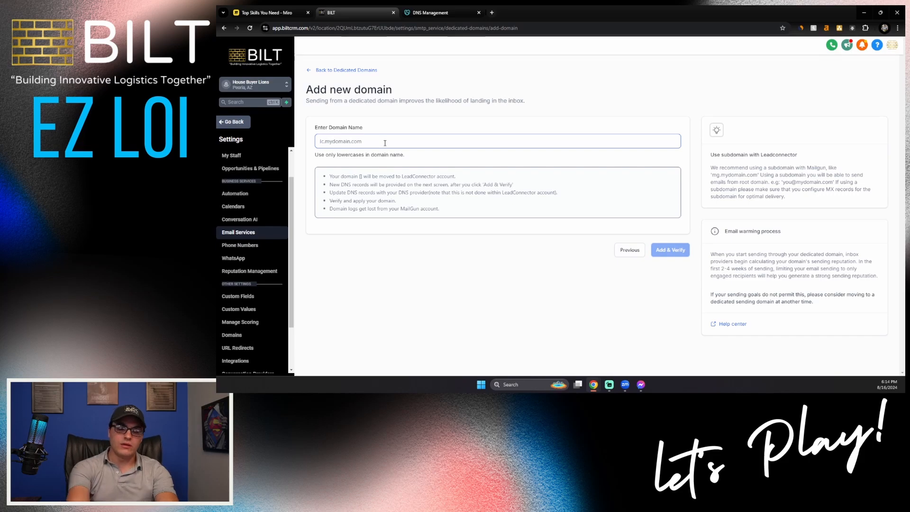
- Add lc.mortgagereliefarizona.com as the sending subdomain and continue to its required DNS records
{"action": "type", "text": "lc."}
{"action": "key", "text": "ctrl+v"}
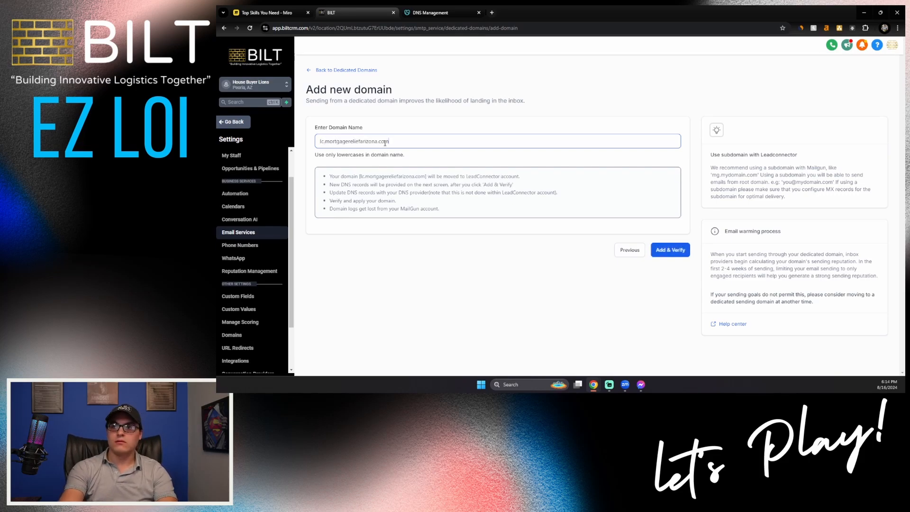
{"action": "left_click", "coordinate": [677, 251]}
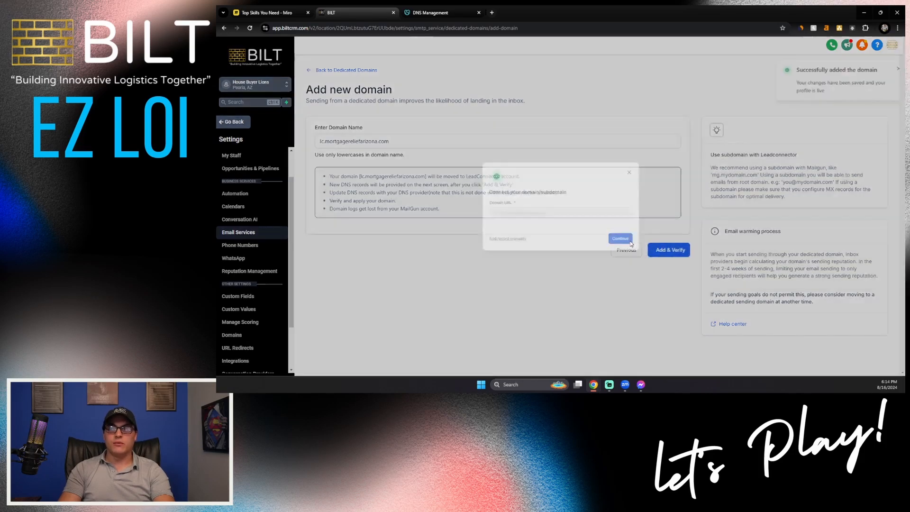
{"action": "left_click", "coordinate": [505, 249]}
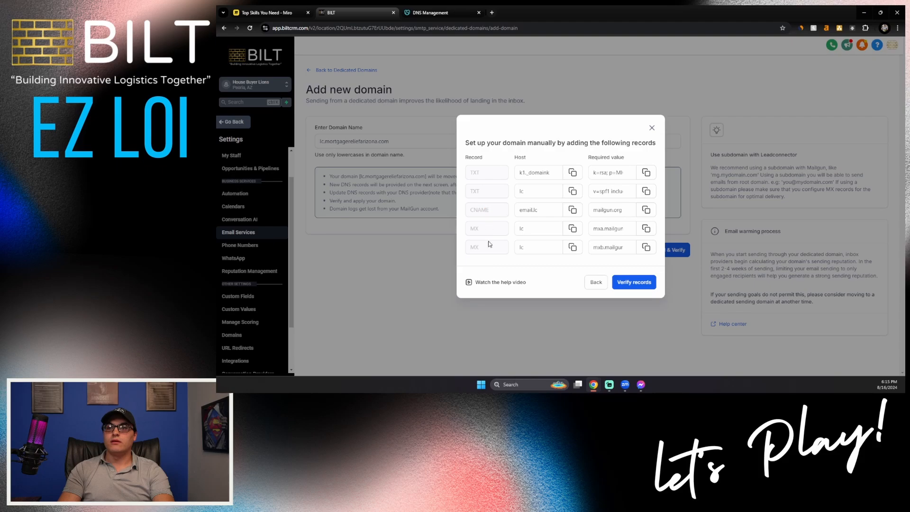
{"action": "left_click", "coordinate": [429, 13]}
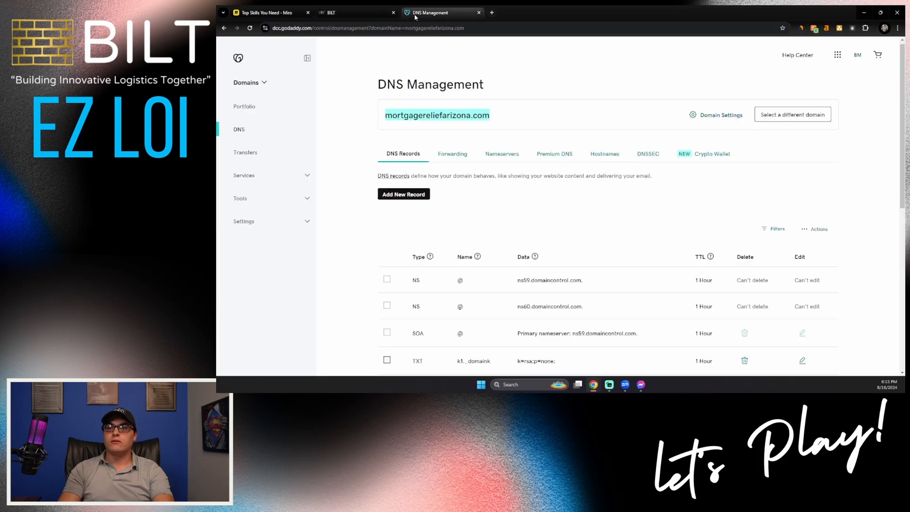
- Add three new GoDaddy DNS record rows of type TXT, TXT and CNAME
{"action": "left_click", "coordinate": [404, 195]}
{"action": "left_click", "coordinate": [427, 244]}
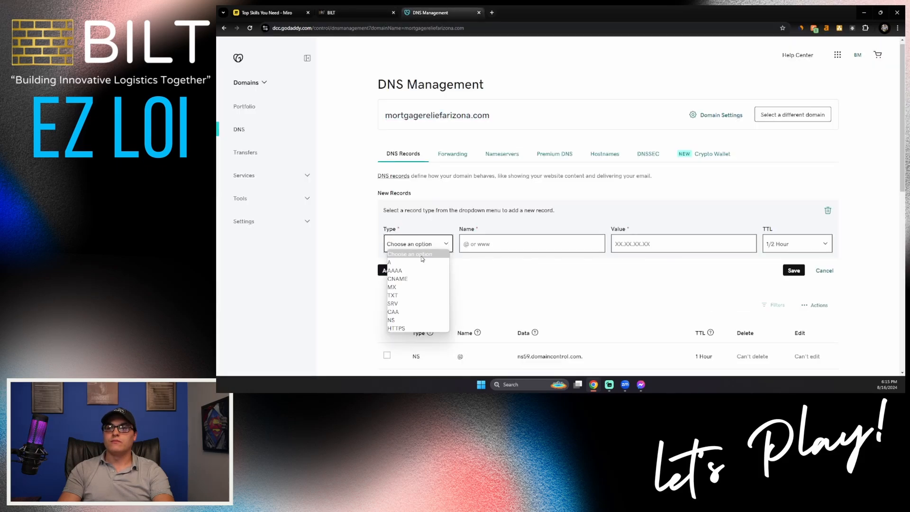
{"action": "left_click", "coordinate": [411, 295]}
{"action": "left_click", "coordinate": [408, 269]}
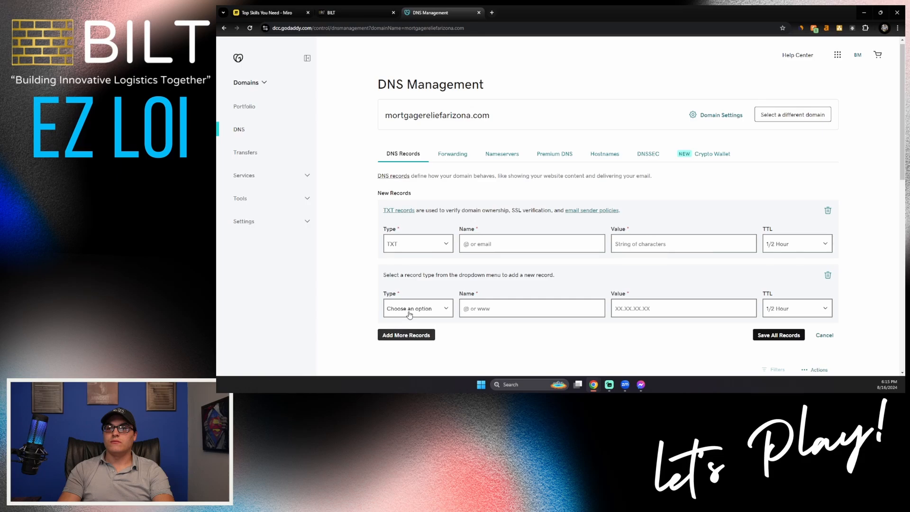
{"action": "left_click", "coordinate": [410, 314]}
{"action": "left_click", "coordinate": [410, 274]}
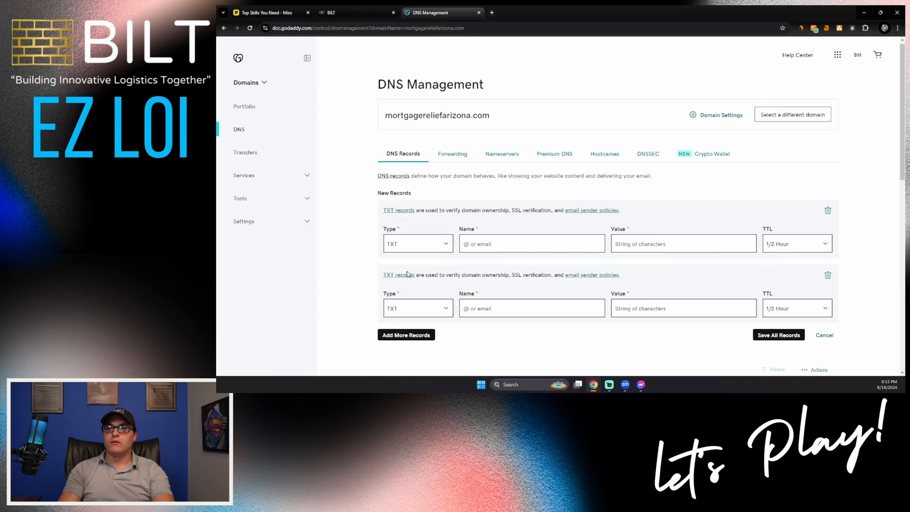
{"action": "left_click", "coordinate": [408, 335]}
{"action": "scroll", "coordinate": [411, 327], "scroll_direction": "down", "scroll_amount": 3}
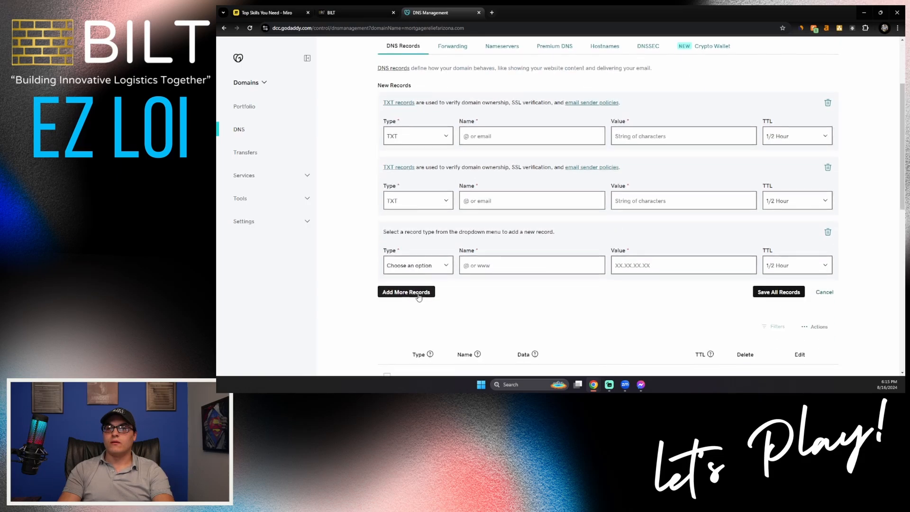
{"action": "left_click", "coordinate": [416, 266]}
{"action": "left_click", "coordinate": [412, 306]}
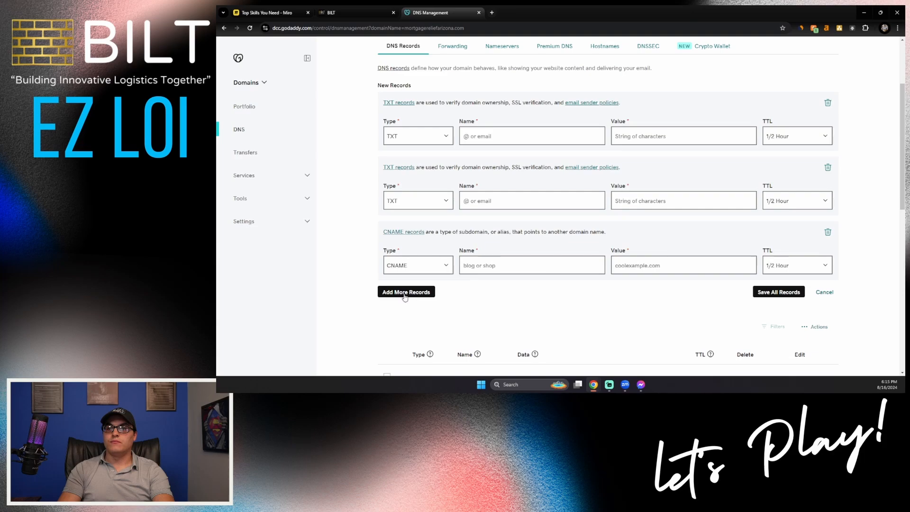
- Add two more new record rows, both of type MX
{"action": "left_click", "coordinate": [405, 292]}
{"action": "scroll", "coordinate": [407, 293], "scroll_direction": "down", "scroll_amount": 2}
{"action": "left_click", "coordinate": [413, 262]}
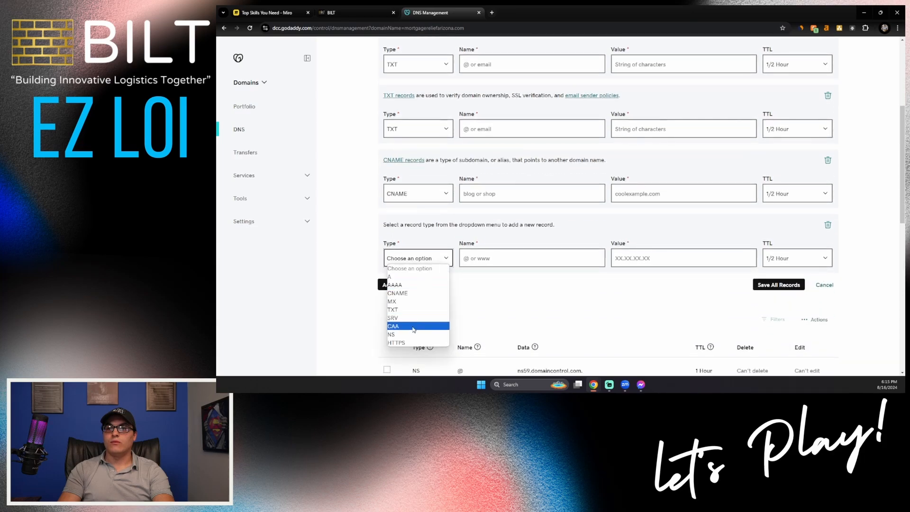
{"action": "left_click", "coordinate": [403, 302]}
{"action": "left_click", "coordinate": [407, 294]}
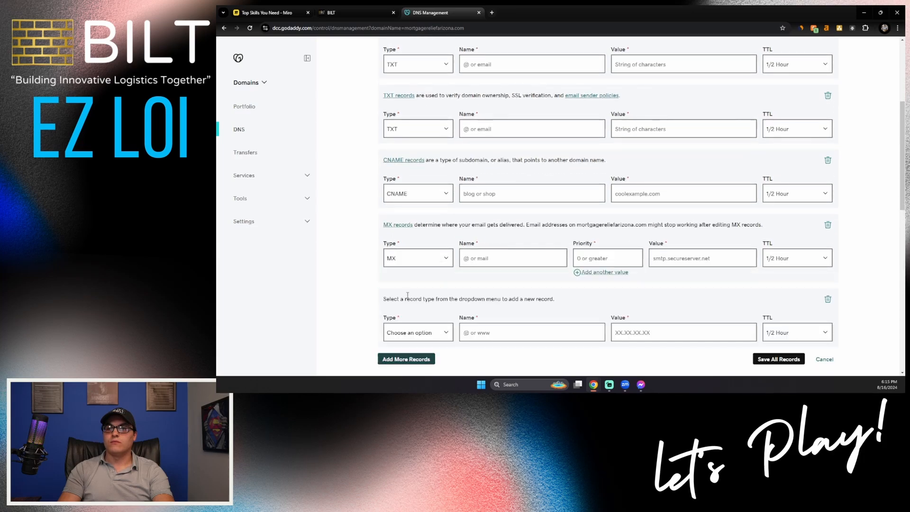
{"action": "left_click", "coordinate": [413, 334]}
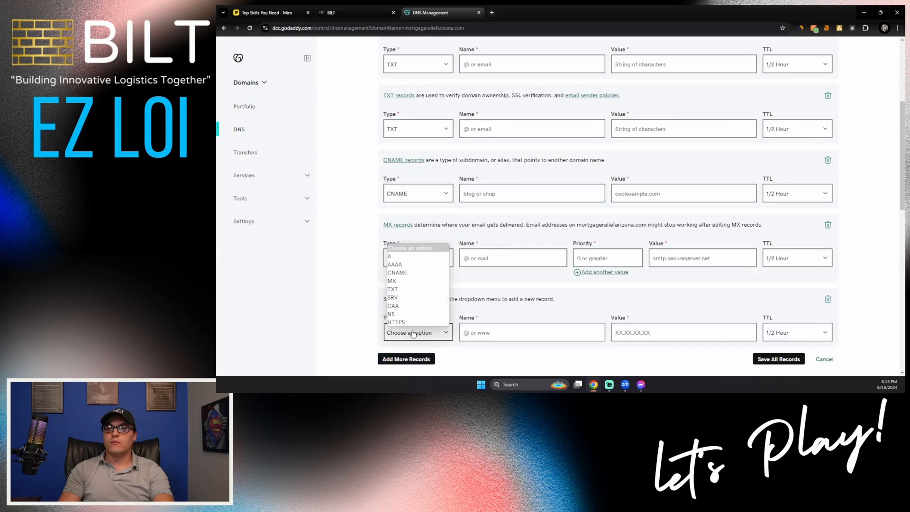
{"action": "left_click", "coordinate": [409, 281]}
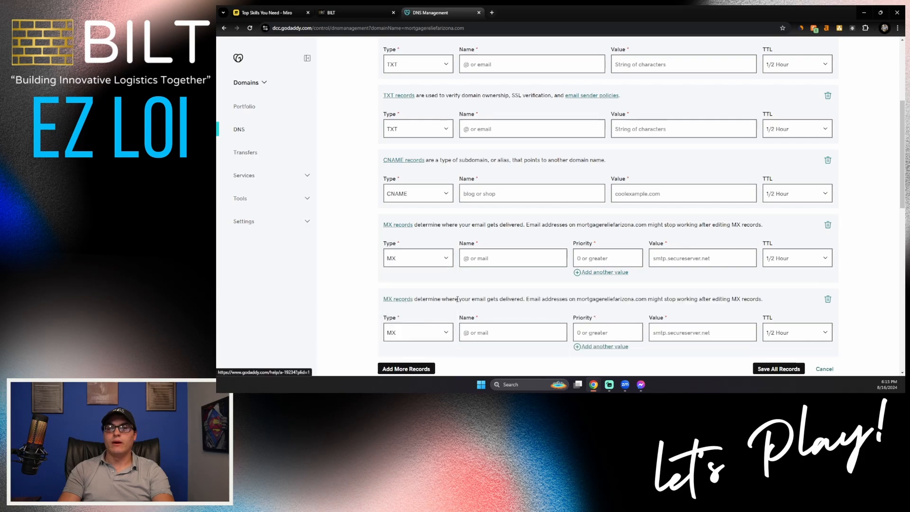
{"action": "scroll", "coordinate": [457, 299], "scroll_direction": "up", "scroll_amount": 2}
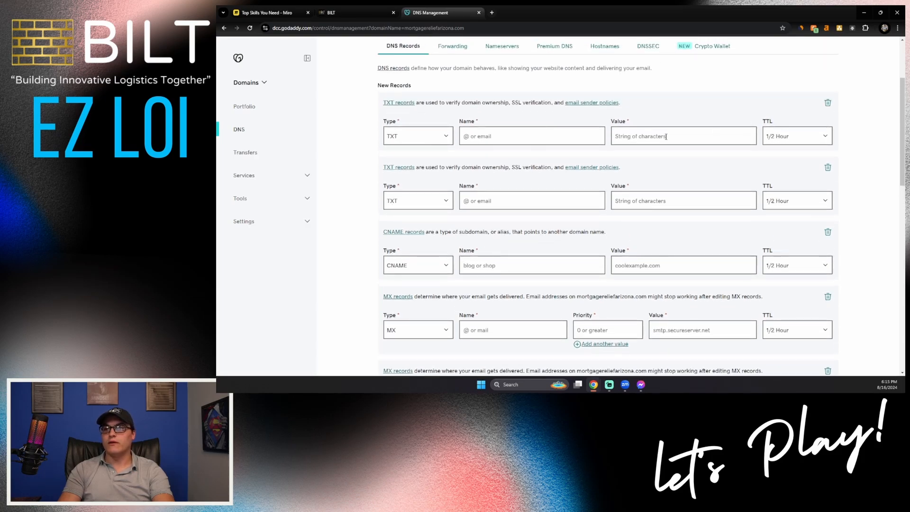
- Fill the first TXT record with name k1._domainkey.lc and BILT's DKIM key value
{"action": "left_click", "coordinate": [355, 13]}
{"action": "left_click", "coordinate": [572, 176]}
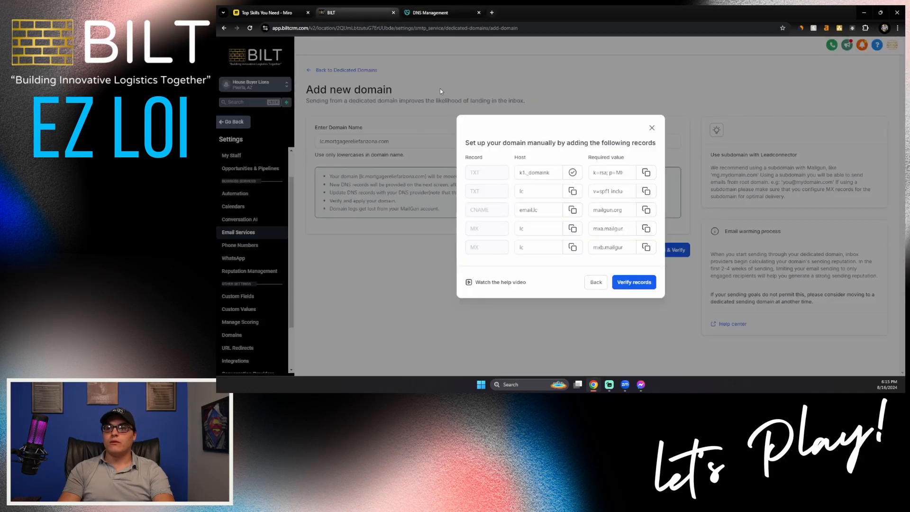
{"action": "left_click", "coordinate": [436, 13]}
{"action": "left_click", "coordinate": [489, 137]}
{"action": "key", "text": "ctrl+v"}
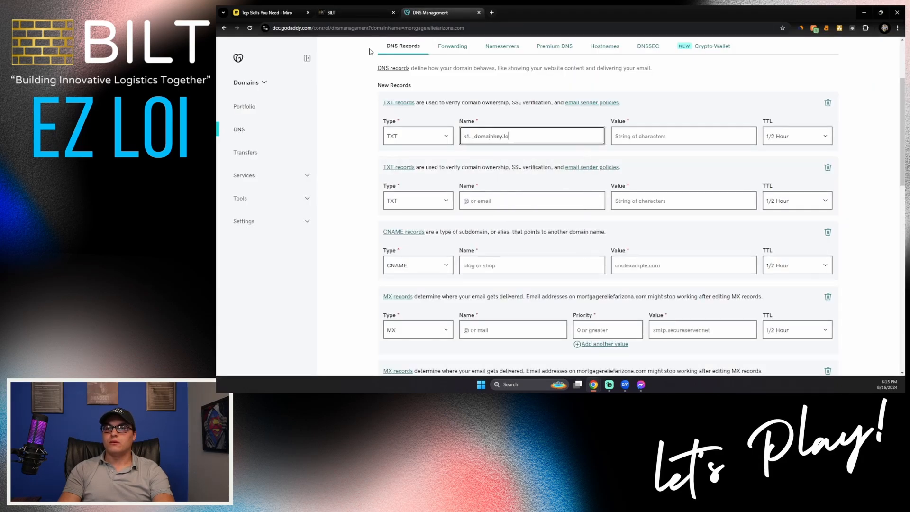
{"action": "left_click", "coordinate": [351, 15]}
{"action": "left_click", "coordinate": [645, 173]}
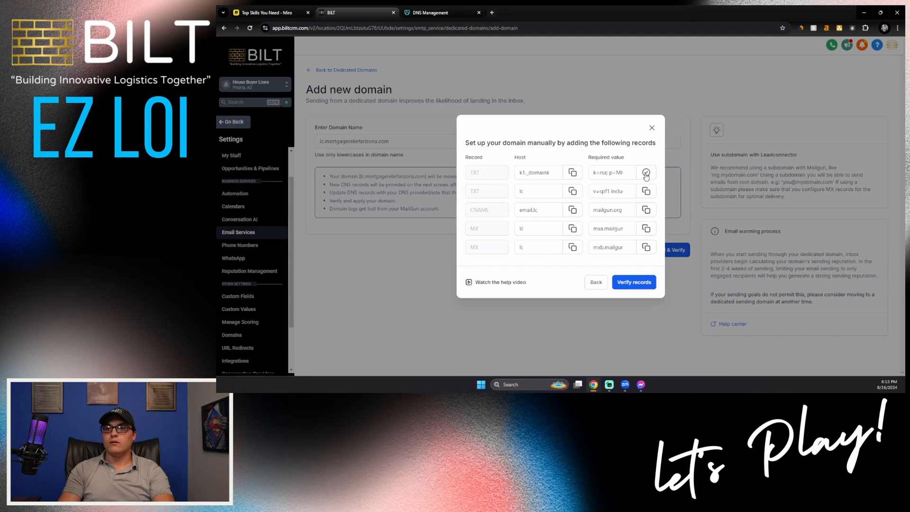
{"action": "left_click", "coordinate": [436, 12]}
{"action": "left_click", "coordinate": [621, 136]}
{"action": "key", "text": "ctrl+v"}
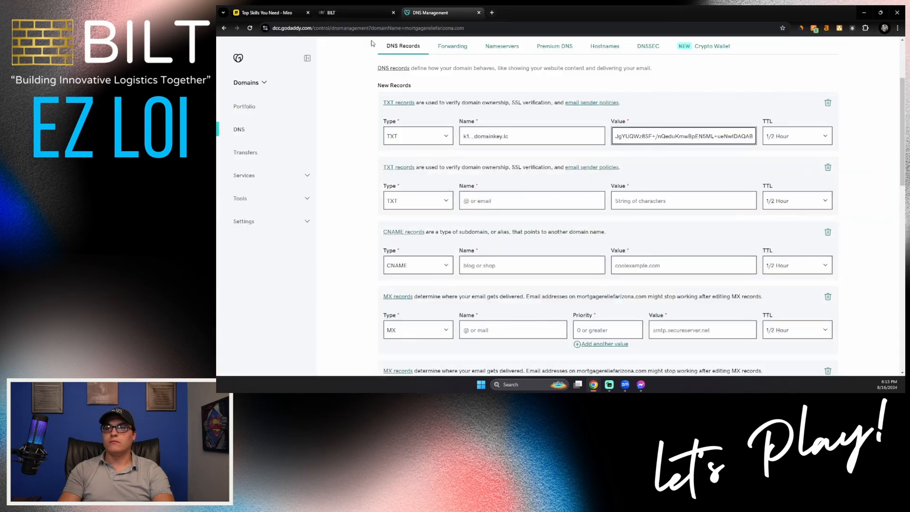
- Fill the second TXT record with name lc and value v=spf1 include:mailgun.org ~all
{"action": "left_click", "coordinate": [349, 14]}
{"action": "left_click", "coordinate": [571, 192]}
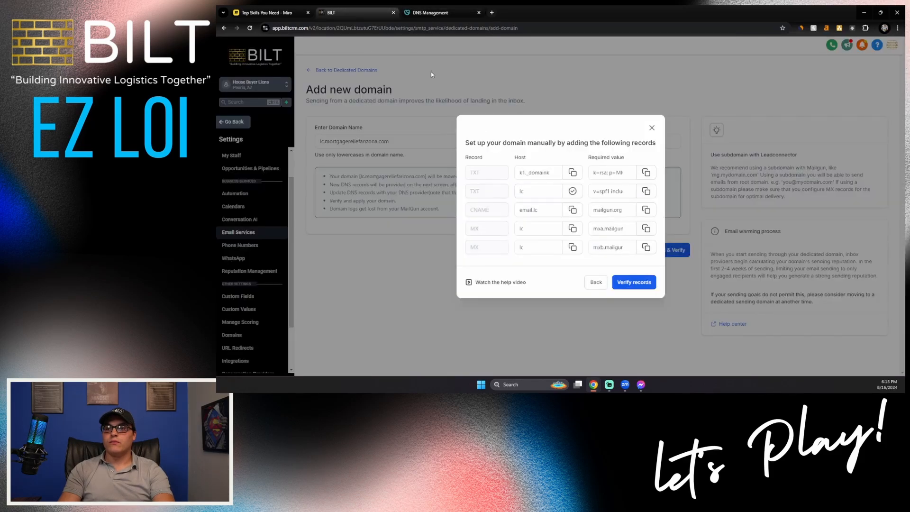
{"action": "left_click", "coordinate": [436, 12]}
{"action": "left_click", "coordinate": [525, 203]}
{"action": "key", "text": "ctrl+v"}
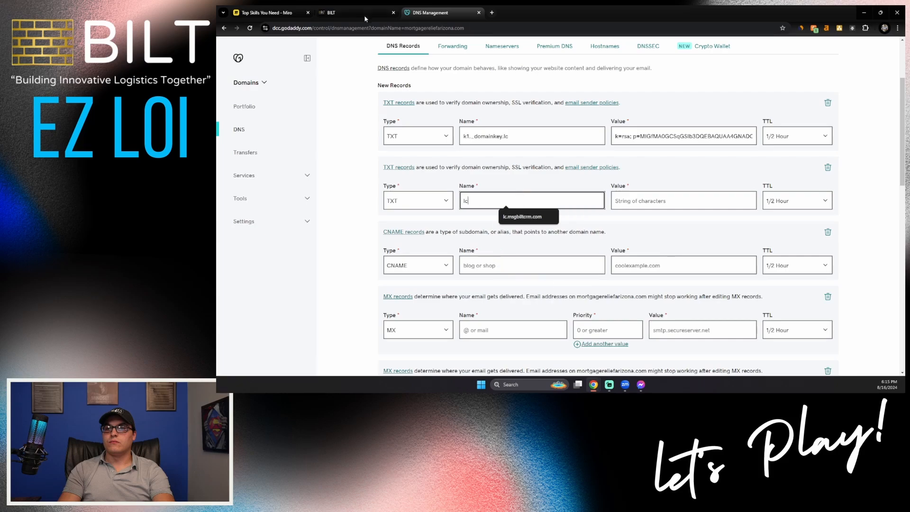
{"action": "left_click", "coordinate": [350, 12]}
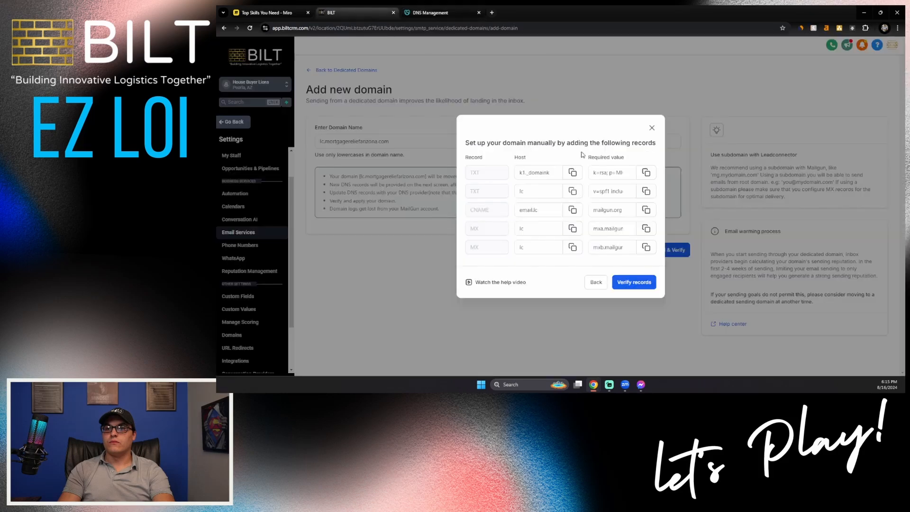
{"action": "left_click", "coordinate": [429, 12]}
{"action": "left_click", "coordinate": [666, 196]}
{"action": "key", "text": "ctrl+v"}
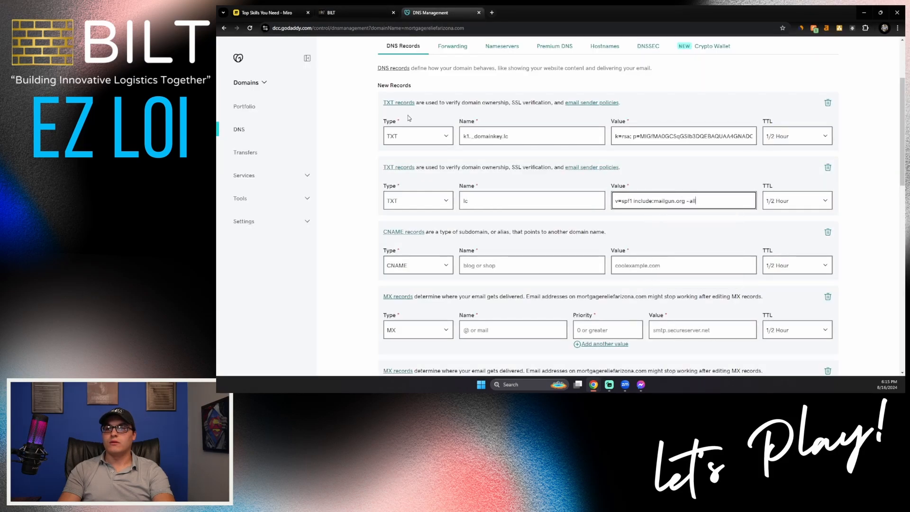
{"action": "left_click", "coordinate": [353, 12]}
{"action": "left_click", "coordinate": [566, 216]}
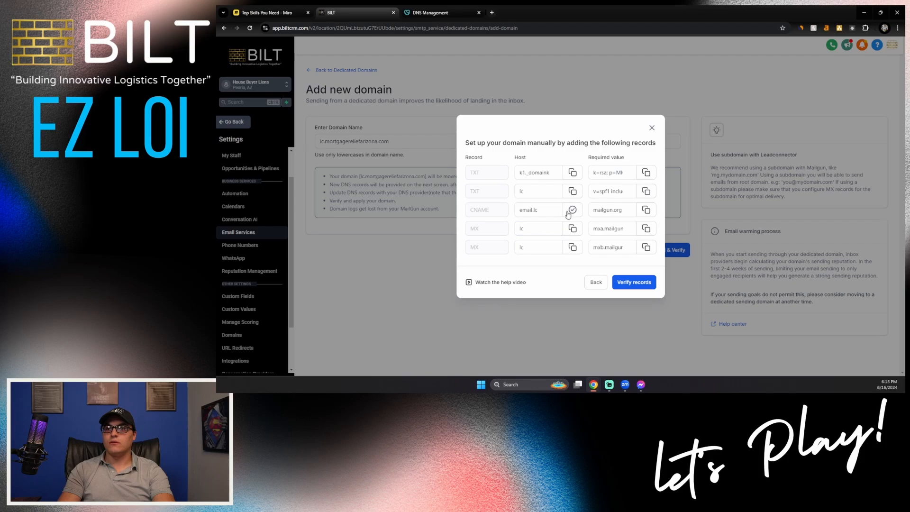
{"action": "key", "text": "ctrl+Tab"}
- Fill the CNAME record with name email.lc pointing to mailgun.org
{"action": "left_click", "coordinate": [527, 265]}
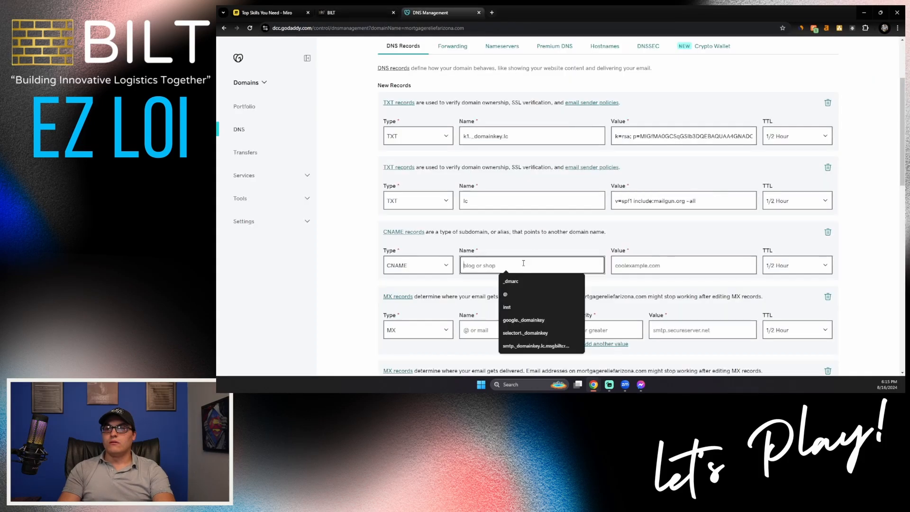
{"action": "key", "text": "ctrl+v"}
{"action": "left_click", "coordinate": [361, 14]}
{"action": "left_click", "coordinate": [646, 211]}
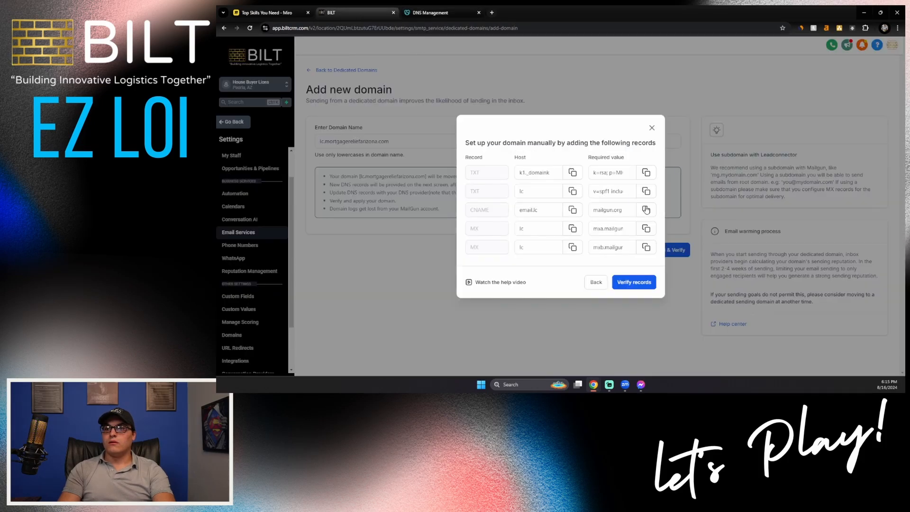
{"action": "key", "text": "ctrl+Tab"}
{"action": "left_click", "coordinate": [671, 265]}
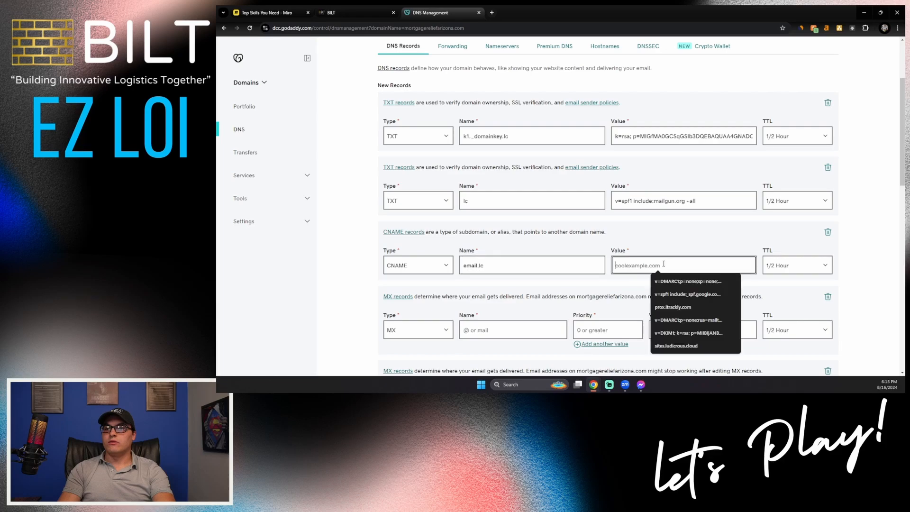
{"action": "key", "text": "ctrl+v"}
{"action": "left_click", "coordinate": [357, 15]}
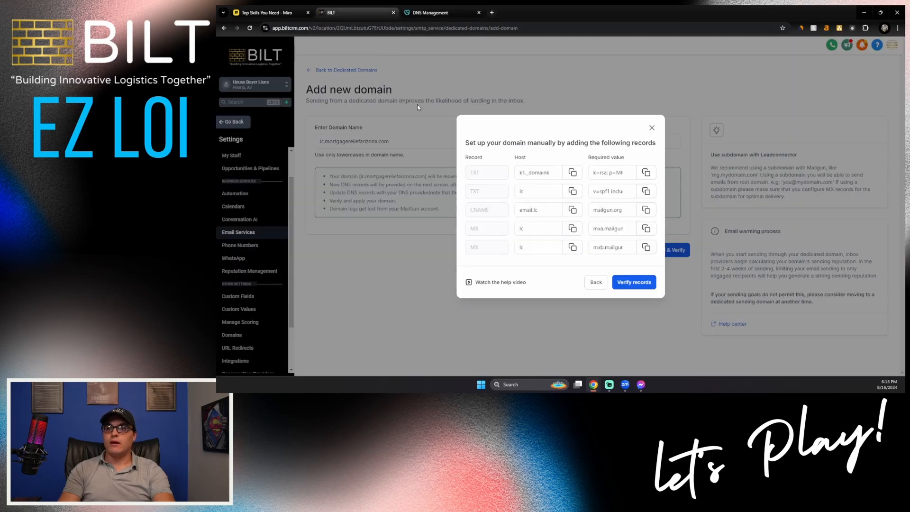
{"action": "left_click", "coordinate": [426, 13]}
{"action": "scroll", "coordinate": [514, 254], "scroll_direction": "down", "scroll_amount": 2}
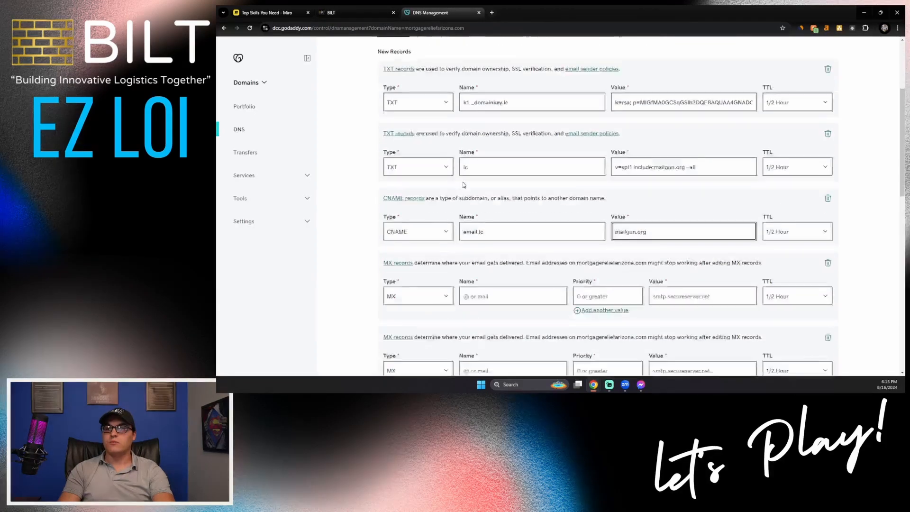
- Set the first MX record's value to mxa.mailgun.org
{"action": "left_click", "coordinate": [357, 13]}
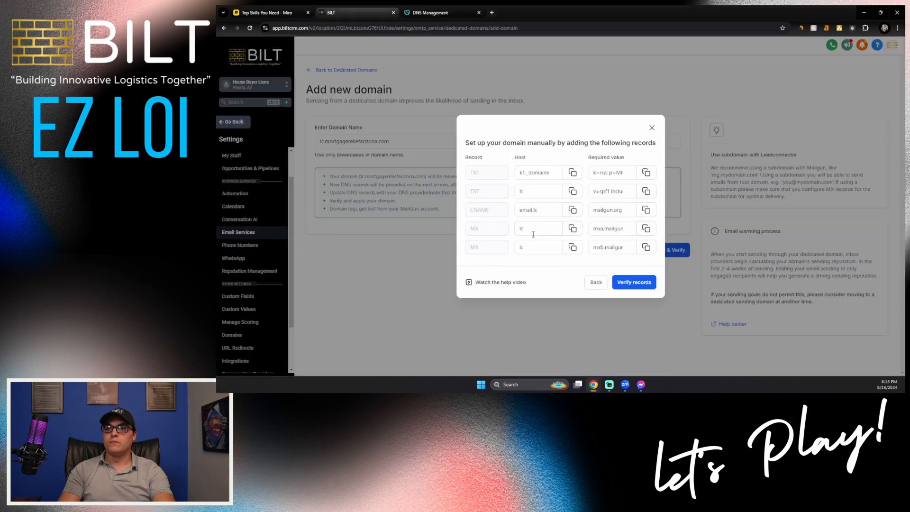
{"action": "left_click", "coordinate": [646, 228]}
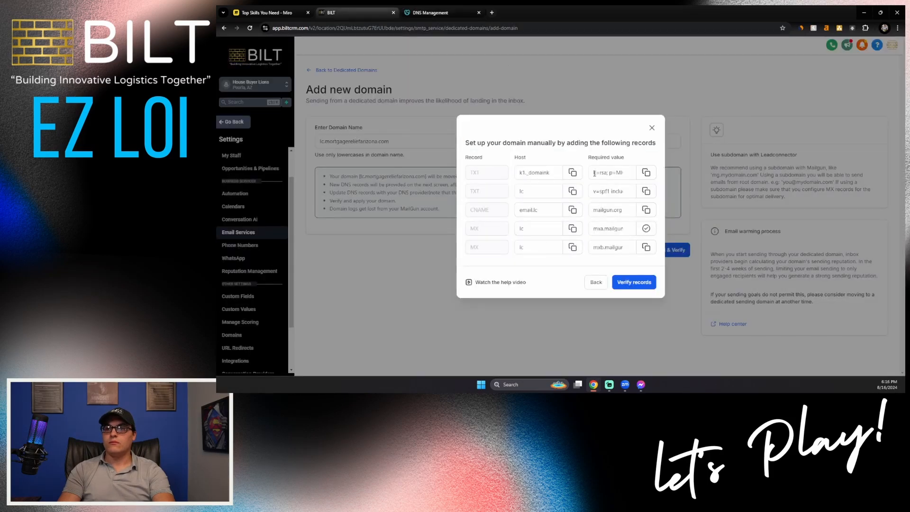
{"action": "left_click", "coordinate": [448, 12]}
{"action": "left_click", "coordinate": [682, 258]}
{"action": "key", "text": "ctrl+v"}
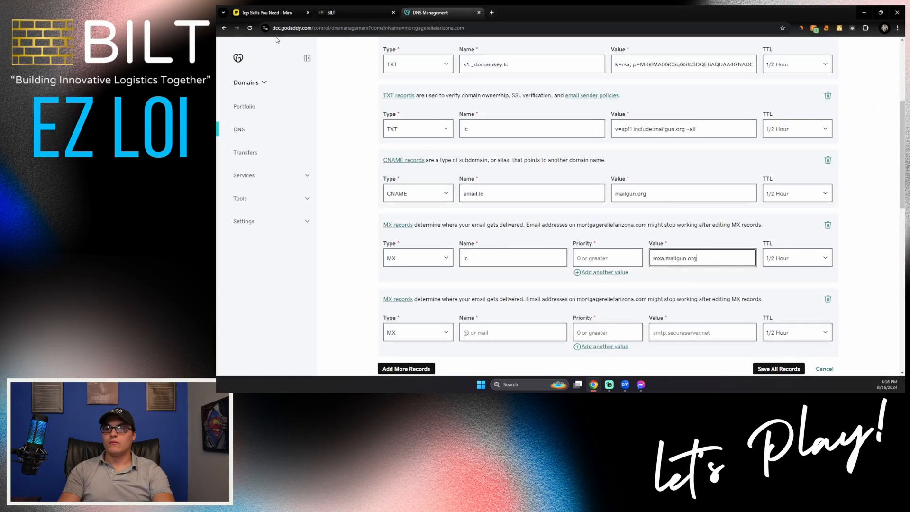
- Fill the second MX record with name lc and value mxb.mailgun.org
{"action": "left_click", "coordinate": [338, 13]}
{"action": "left_click", "coordinate": [573, 247]}
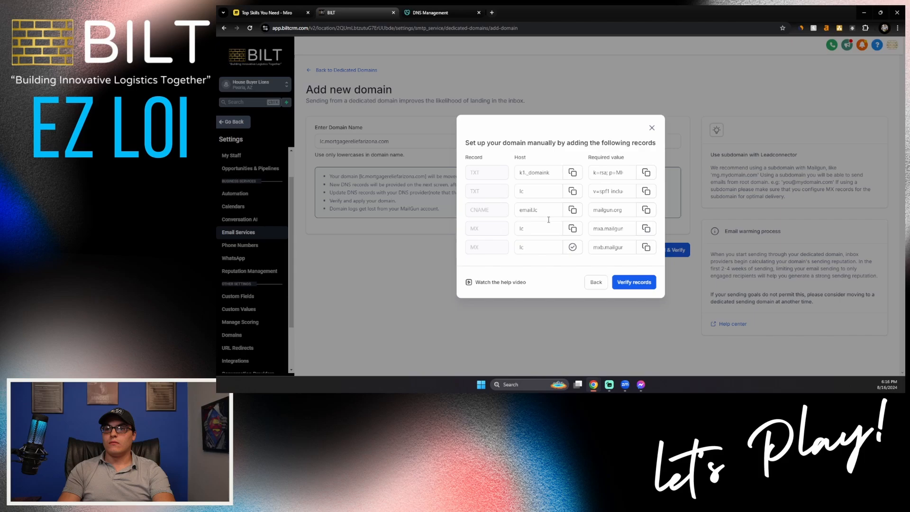
{"action": "left_click", "coordinate": [432, 14]}
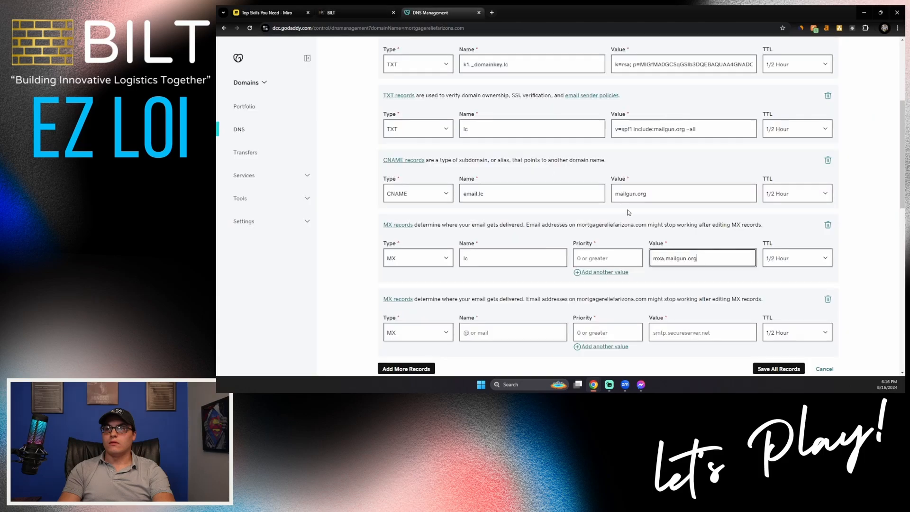
{"action": "left_click", "coordinate": [670, 333]}
{"action": "key", "text": "ctrl+v"}
{"action": "key", "text": "ctrl+z"}
{"action": "left_click", "coordinate": [522, 332]}
{"action": "key", "text": "ctrl+v"}
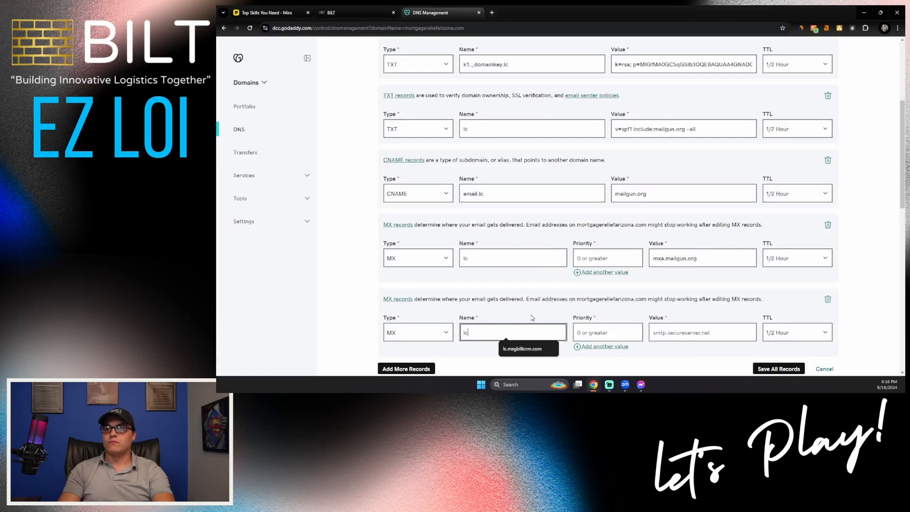
{"action": "left_click", "coordinate": [360, 13]}
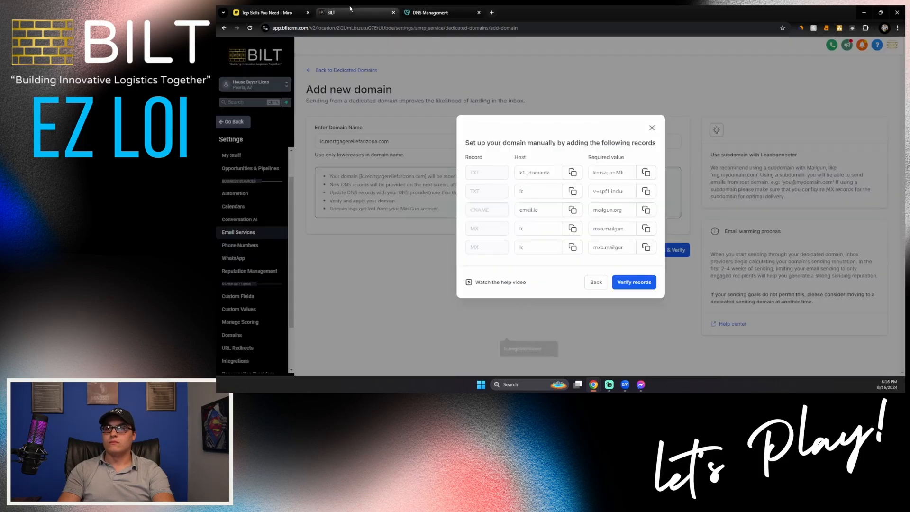
{"action": "left_click", "coordinate": [646, 247]}
{"action": "left_click", "coordinate": [478, 10]}
{"action": "left_click", "coordinate": [701, 332]}
{"action": "key", "text": "ctrl+v"}
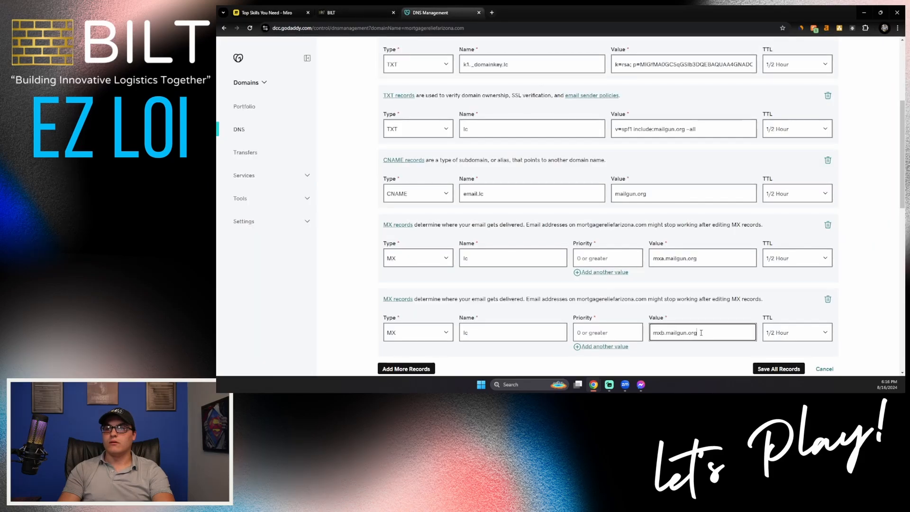
- Give both MX records priority 10 and save all the new DNS records
{"action": "left_click", "coordinate": [586, 258]}
{"action": "type", "text": "10"}
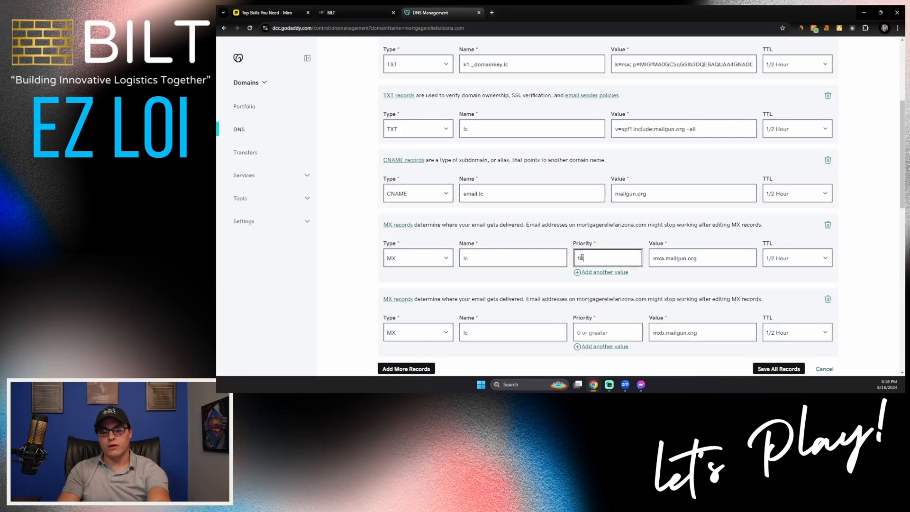
{"action": "left_click", "coordinate": [614, 332]}
{"action": "type", "text": "10"}
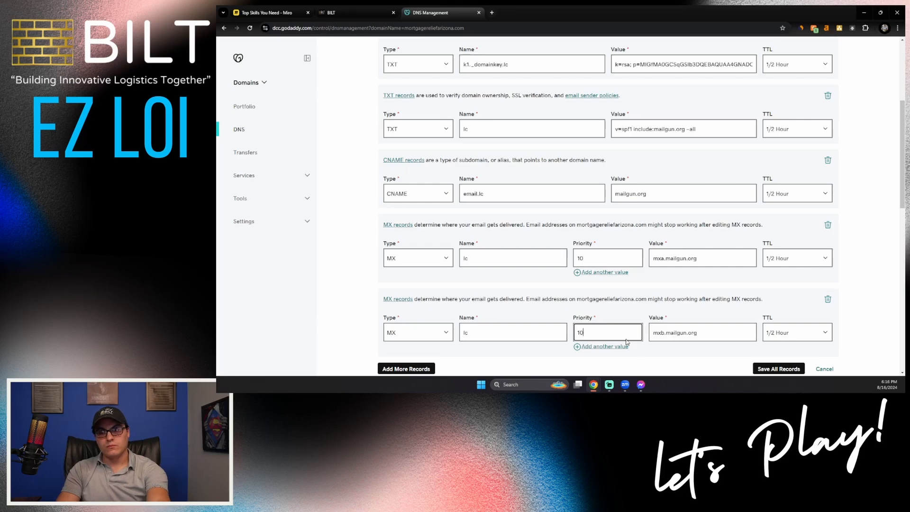
{"action": "left_click", "coordinate": [776, 370]}
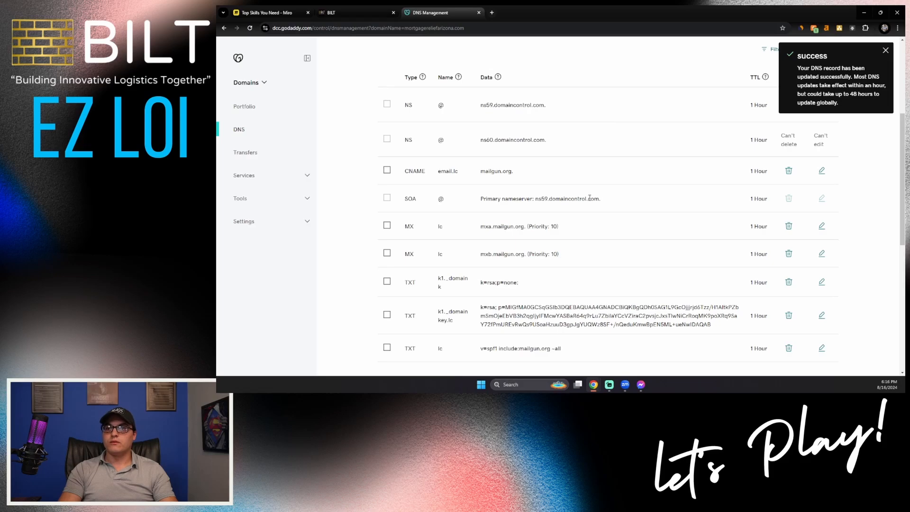
{"action": "scroll", "coordinate": [589, 198], "scroll_direction": "up", "scroll_amount": 3}
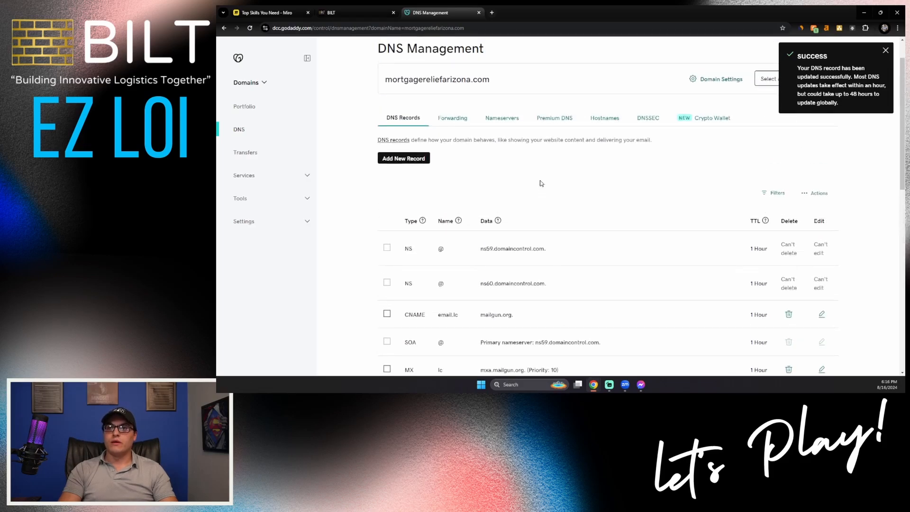
{"action": "left_click", "coordinate": [357, 14]}
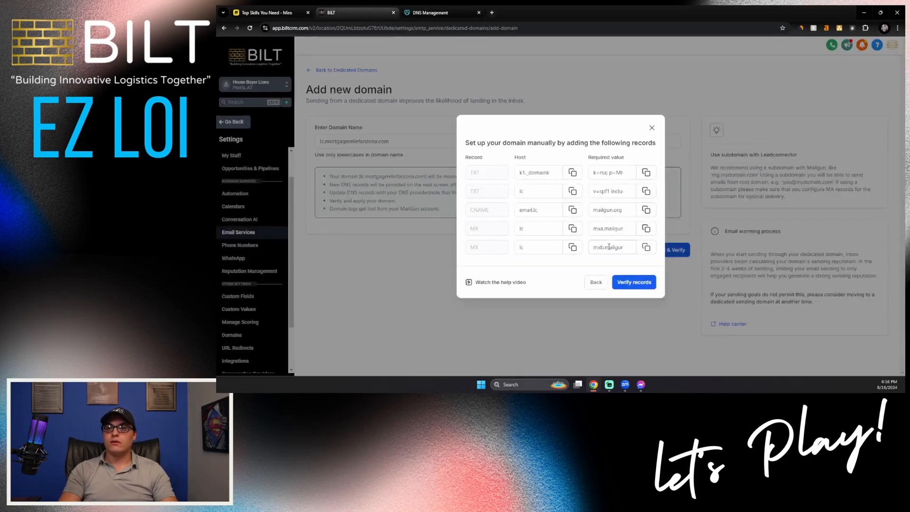
- Run BILT's record verification and create a new GoDaddy TXT record named _dmarc.lc
{"action": "left_click", "coordinate": [628, 281]}
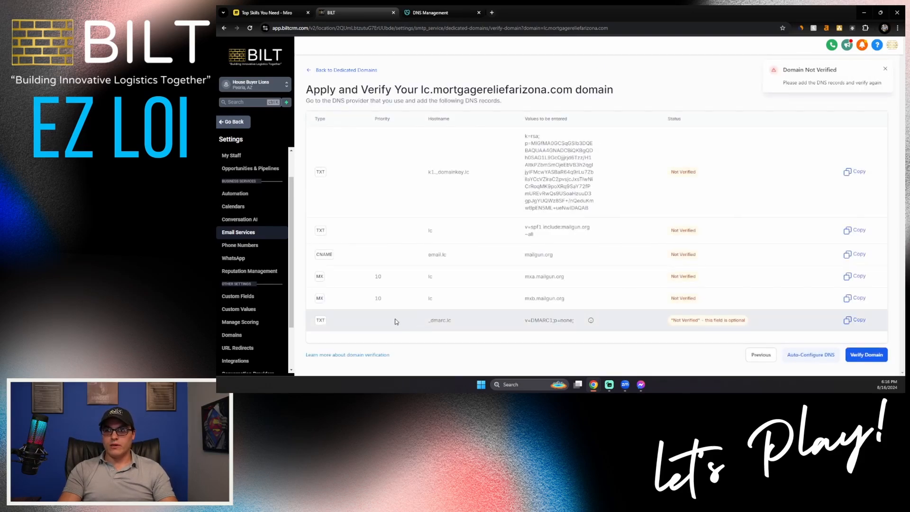
{"action": "left_click_drag", "start_coordinate": [427, 321], "coordinate": [454, 320]}
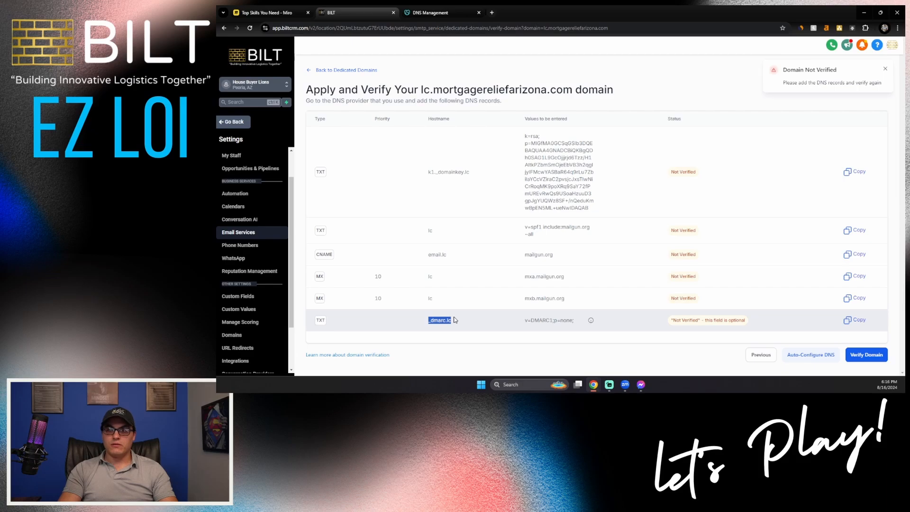
{"action": "left_click", "coordinate": [444, 15]}
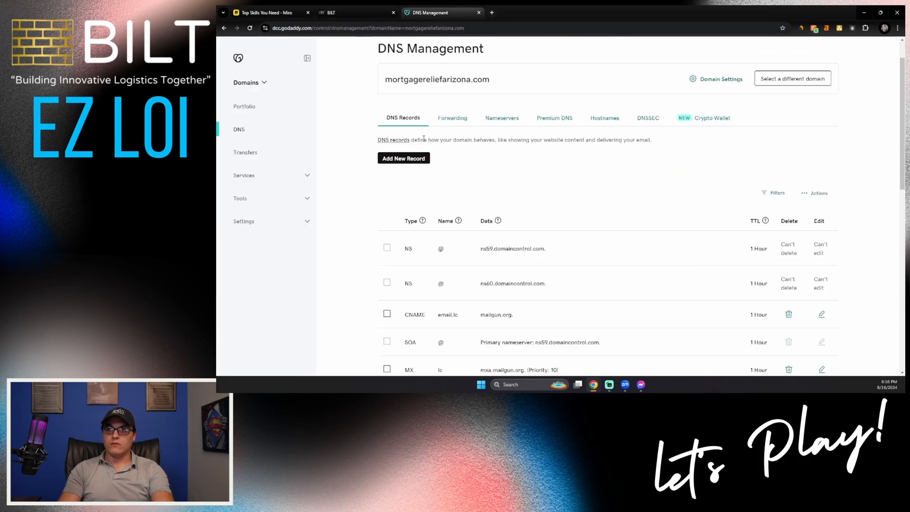
{"action": "left_click", "coordinate": [419, 158]}
{"action": "left_click", "coordinate": [434, 211]}
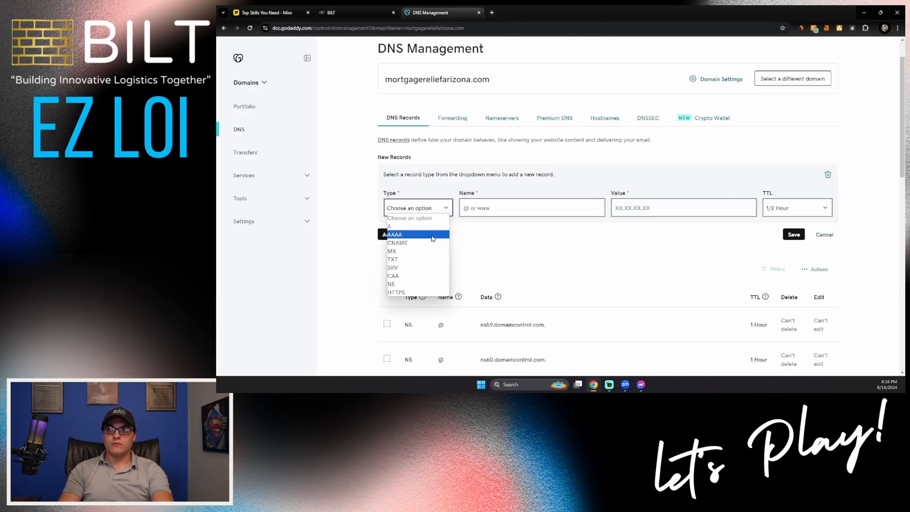
{"action": "left_click", "coordinate": [433, 259]}
{"action": "left_click", "coordinate": [477, 214]}
{"action": "key", "text": "ctrl+v"}
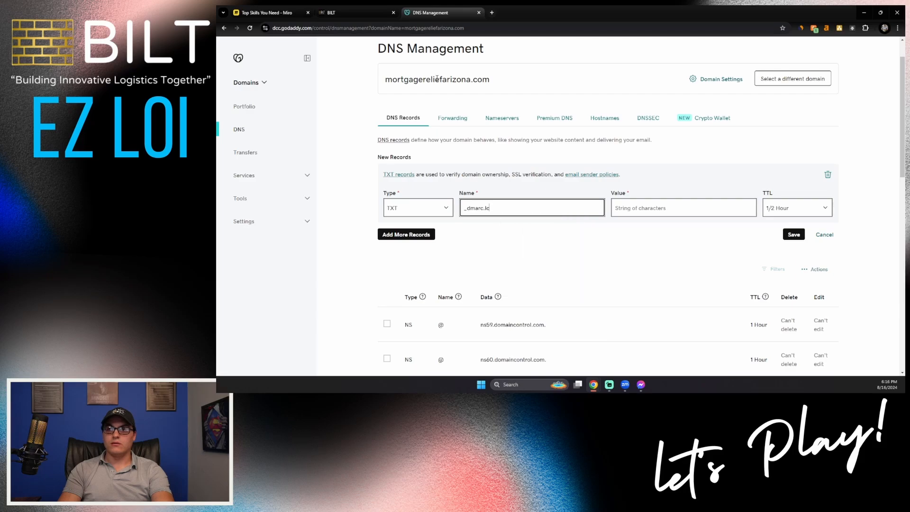
- Give the _dmarc.lc record the value v=DMARC1;p=none; and save it
{"action": "left_click", "coordinate": [360, 13]}
{"action": "left_click_drag", "start_coordinate": [524, 320], "coordinate": [588, 323]}
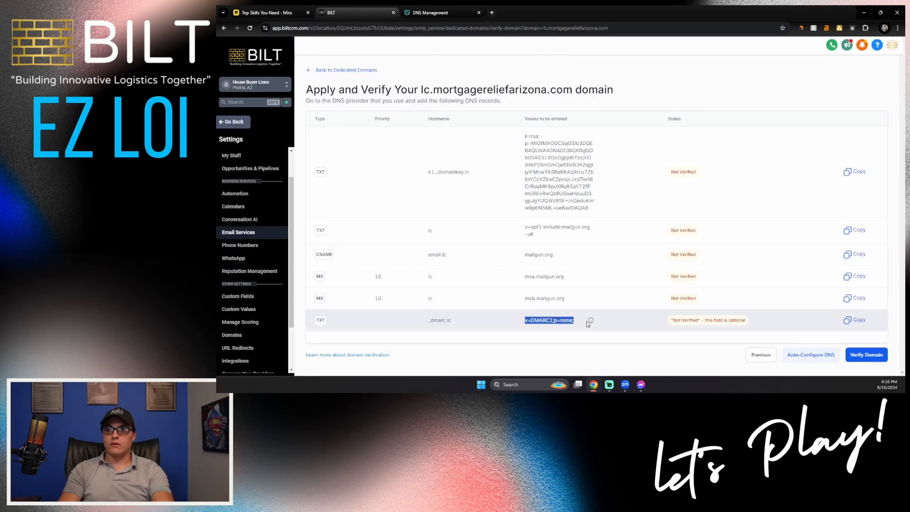
{"action": "left_click", "coordinate": [427, 13]}
{"action": "left_click", "coordinate": [640, 211]}
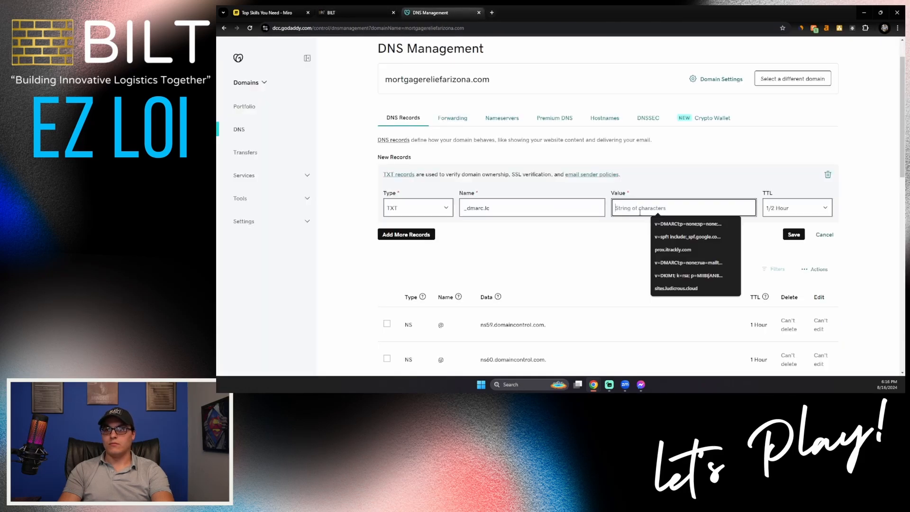
{"action": "key", "text": "ctrl+v"}
{"action": "left_click", "coordinate": [789, 234]}
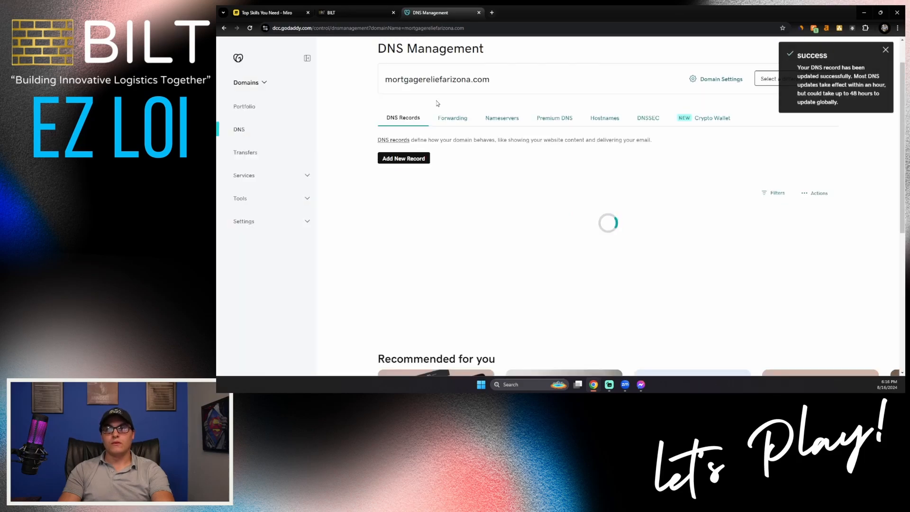
{"action": "left_click", "coordinate": [356, 15]}
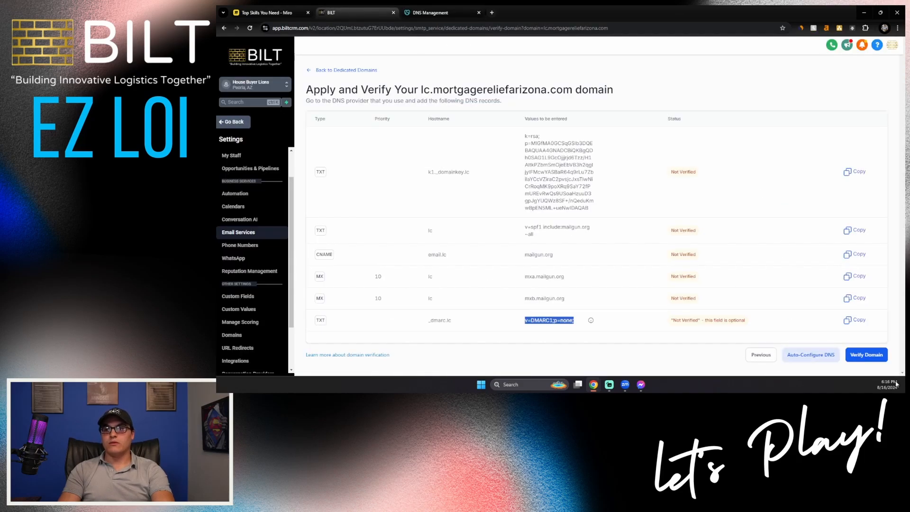
- Retry verification until lc.mortgagereliefarizona.com shows Active with SSL issued, copying the domain name
{"action": "left_click", "coordinate": [859, 354]}
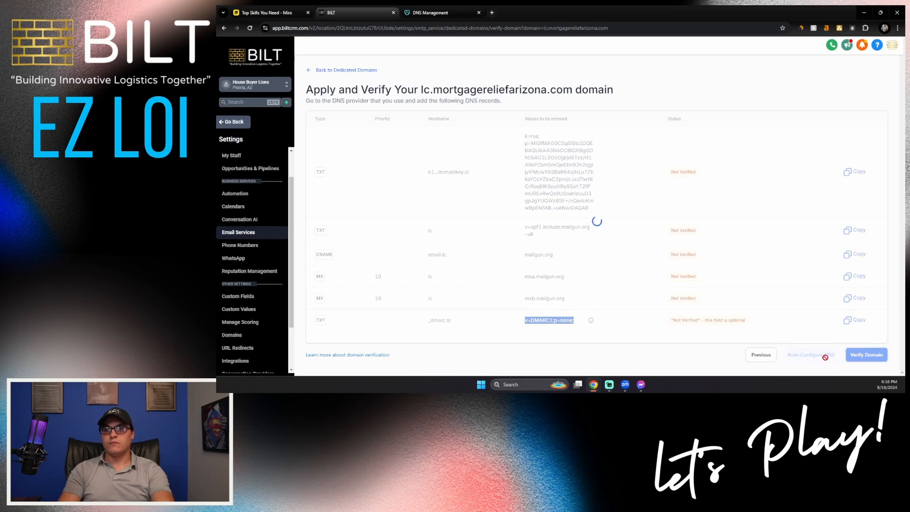
{"action": "left_click", "coordinate": [323, 71]}
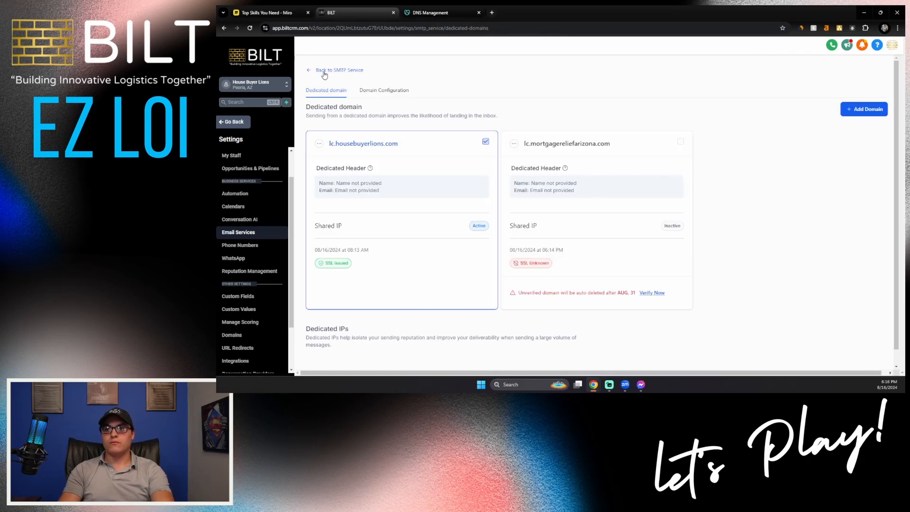
{"action": "left_click", "coordinate": [651, 293]}
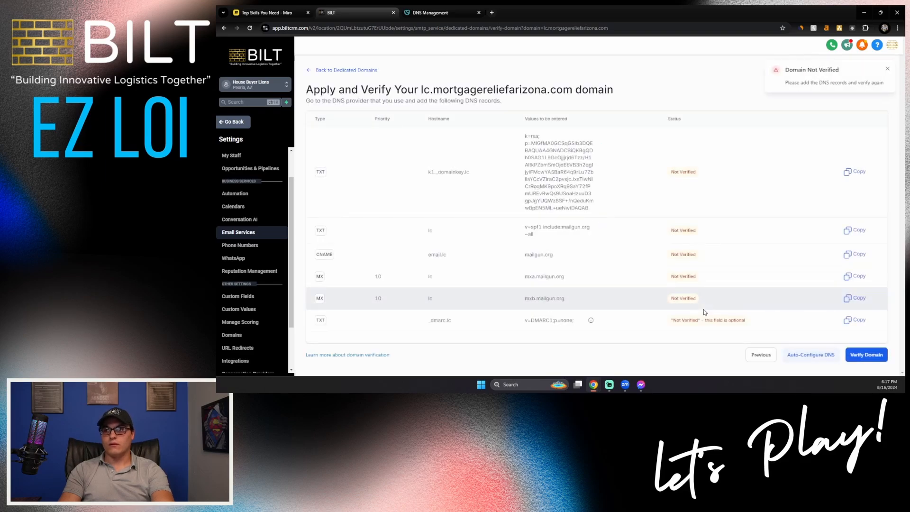
{"action": "left_click", "coordinate": [327, 70]}
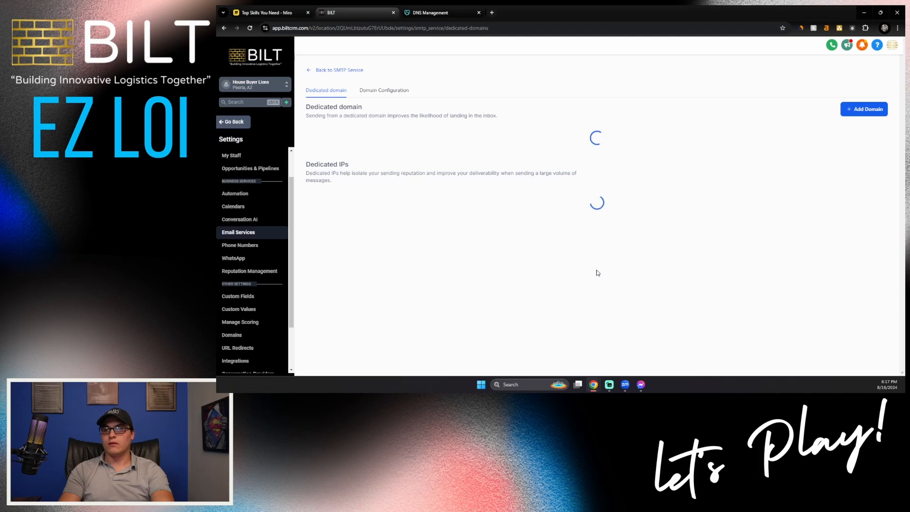
{"action": "left_click", "coordinate": [650, 293]}
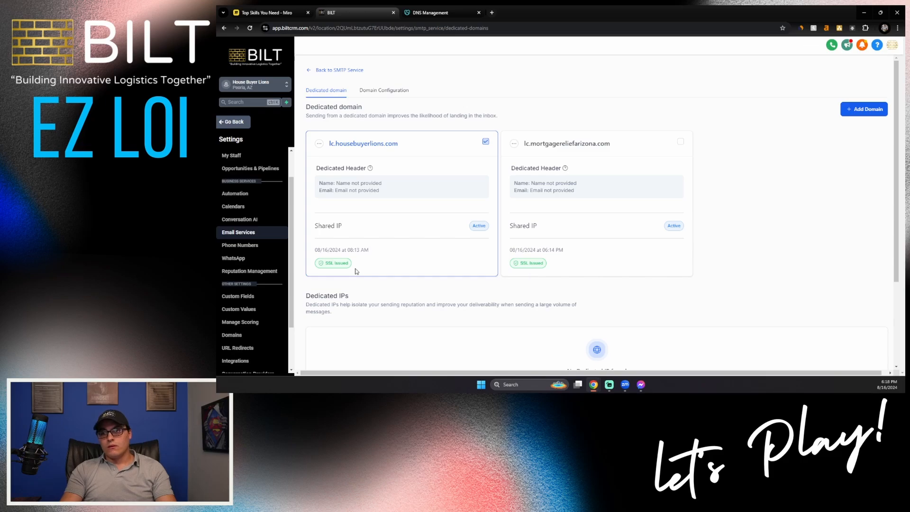
{"action": "left_click", "coordinate": [425, 14]}
{"action": "left_click", "coordinate": [357, 13]}
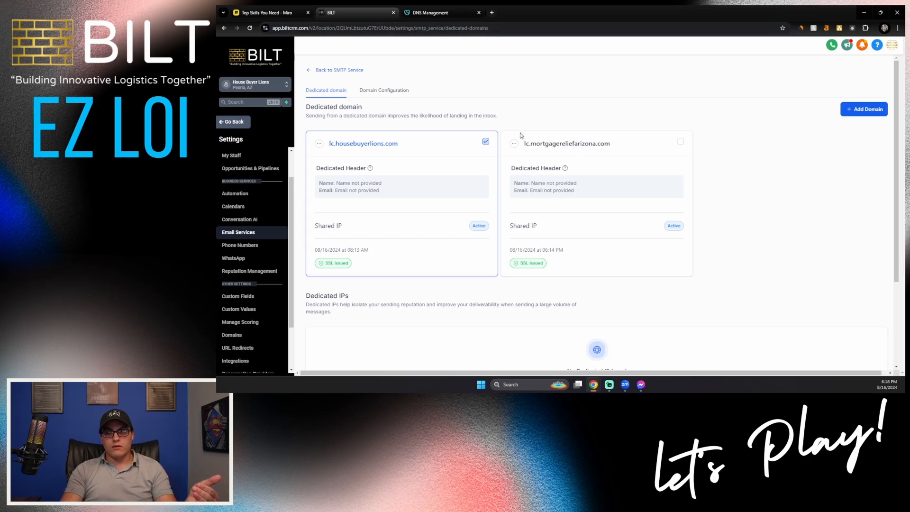
{"action": "left_click_drag", "start_coordinate": [525, 141], "coordinate": [611, 150]}
{"action": "key", "text": "ctrl+c"}
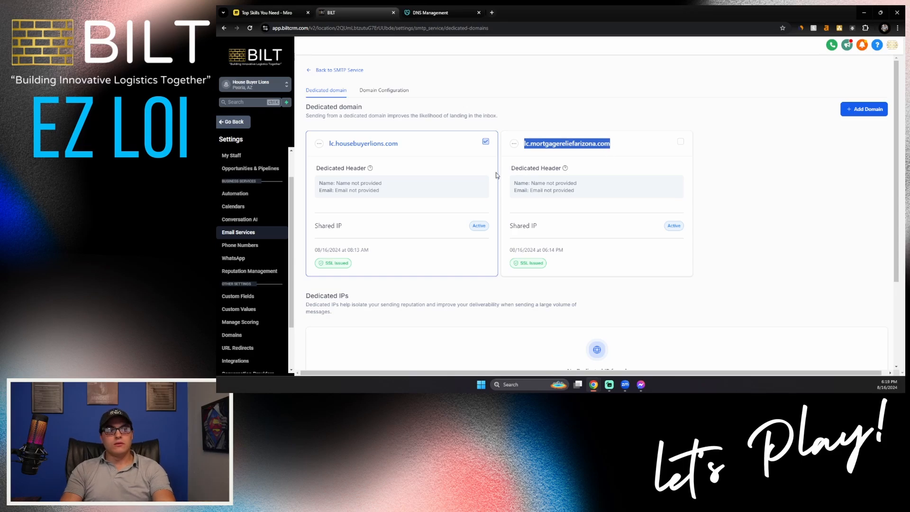
{"action": "left_click", "coordinate": [237, 163]}
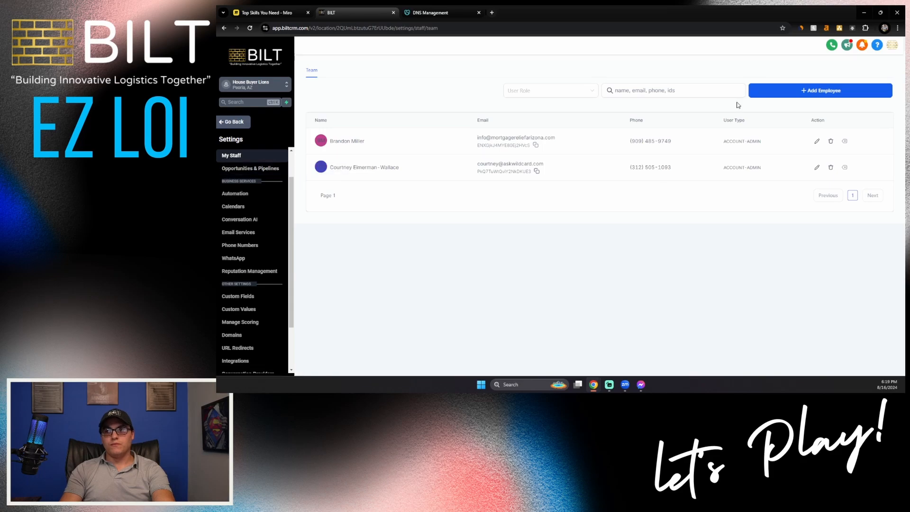
{"action": "left_click", "coordinate": [783, 91]}
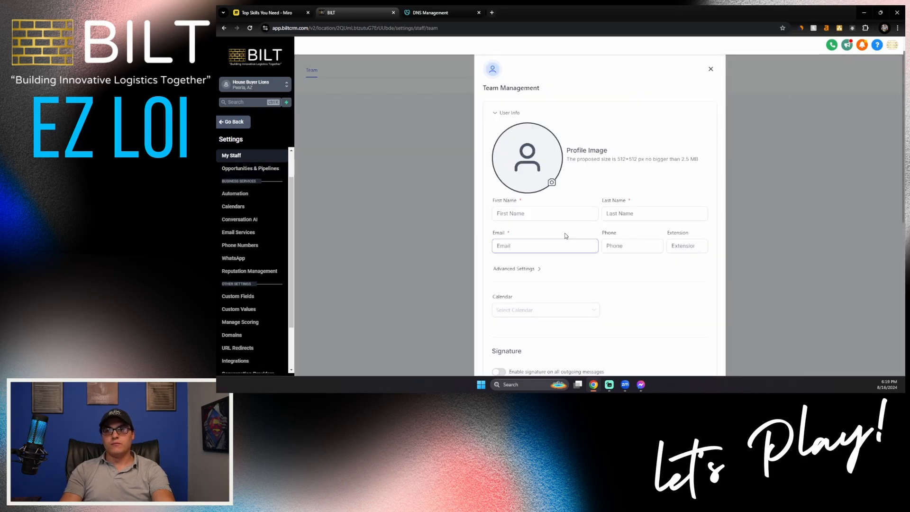
{"action": "left_click", "coordinate": [538, 215]}
{"action": "type", "text": "Brandon"}
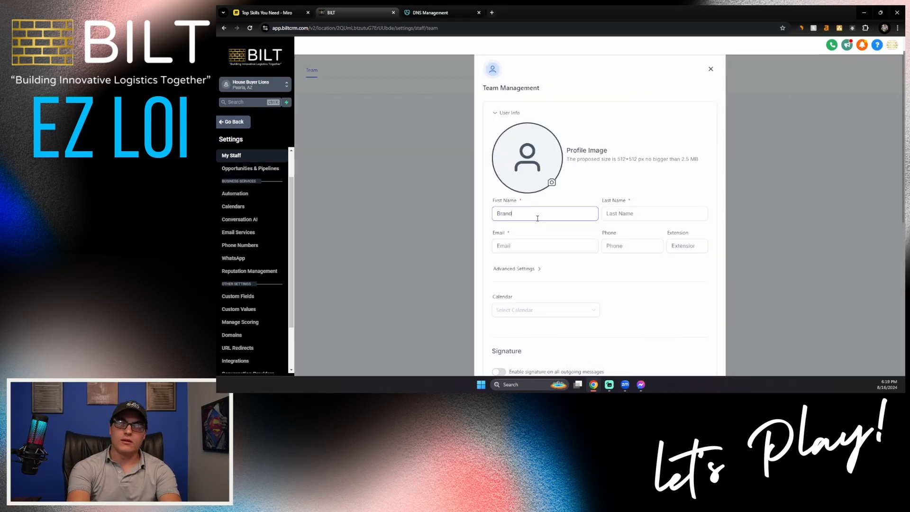
{"action": "left_click", "coordinate": [535, 244]}
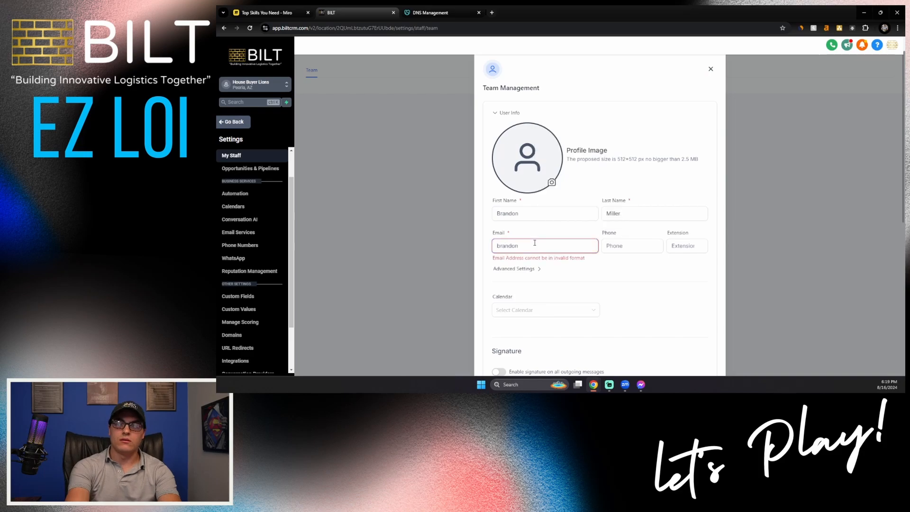
{"action": "key", "text": "ctrl+v"}
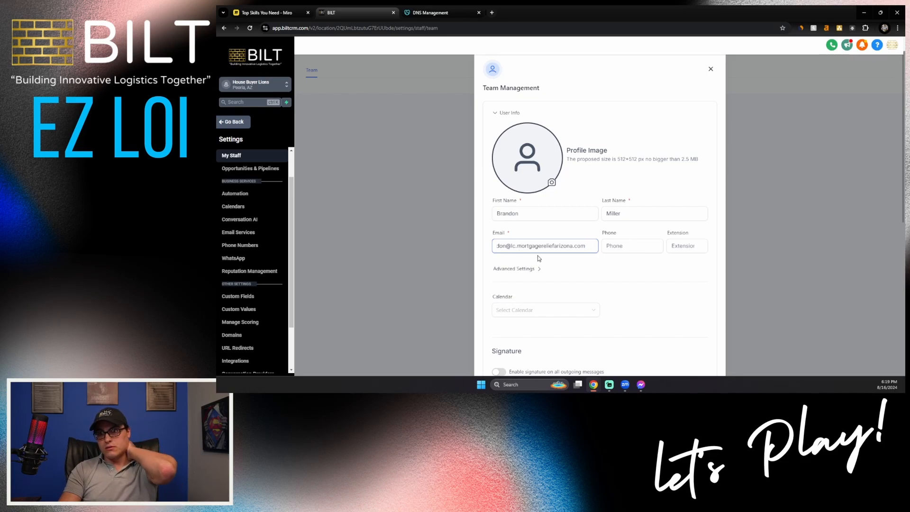
{"action": "scroll", "coordinate": [539, 258], "scroll_direction": "down", "scroll_amount": 6}
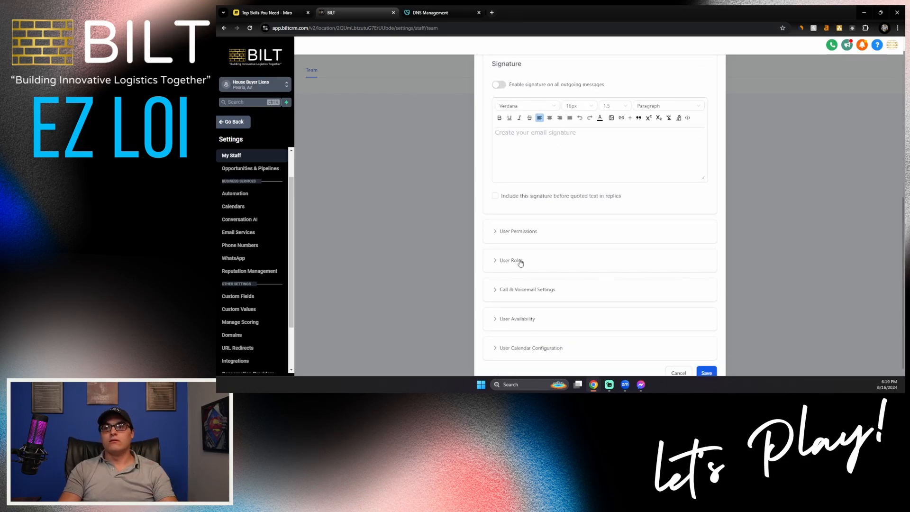
- Change the new staff member's role from Admin to User
{"action": "left_click", "coordinate": [520, 261]}
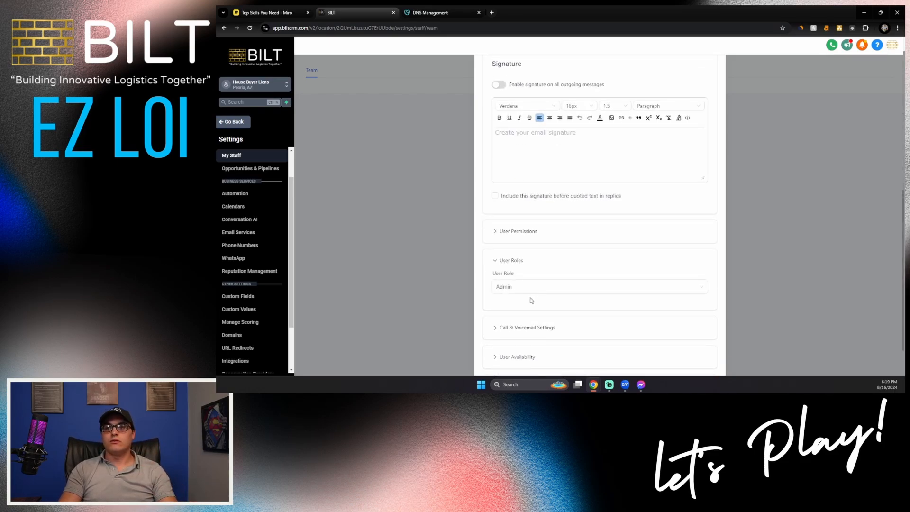
{"action": "left_click", "coordinate": [500, 290]}
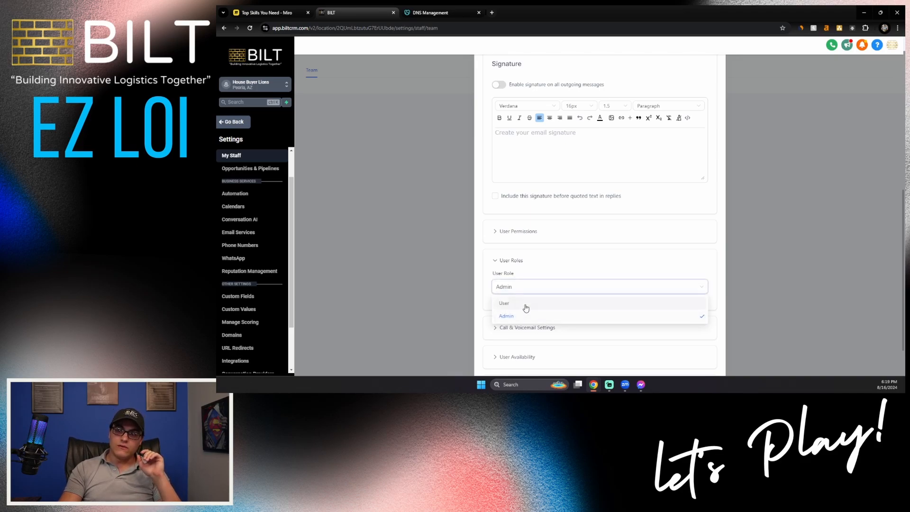
{"action": "left_click", "coordinate": [525, 307]}
- Review the user permissions, leaving Dashboard Stats and the rest switched on
{"action": "left_click", "coordinate": [526, 231]}
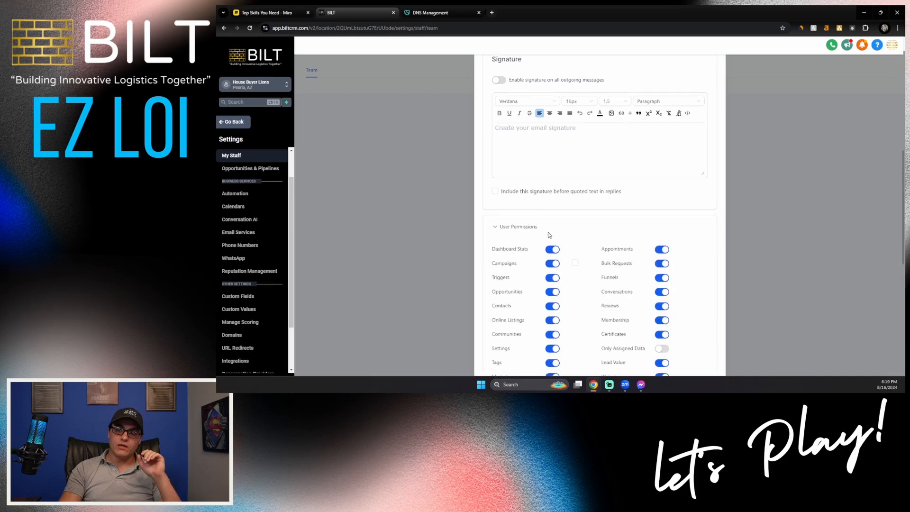
{"action": "scroll", "coordinate": [549, 235], "scroll_direction": "down", "scroll_amount": 3}
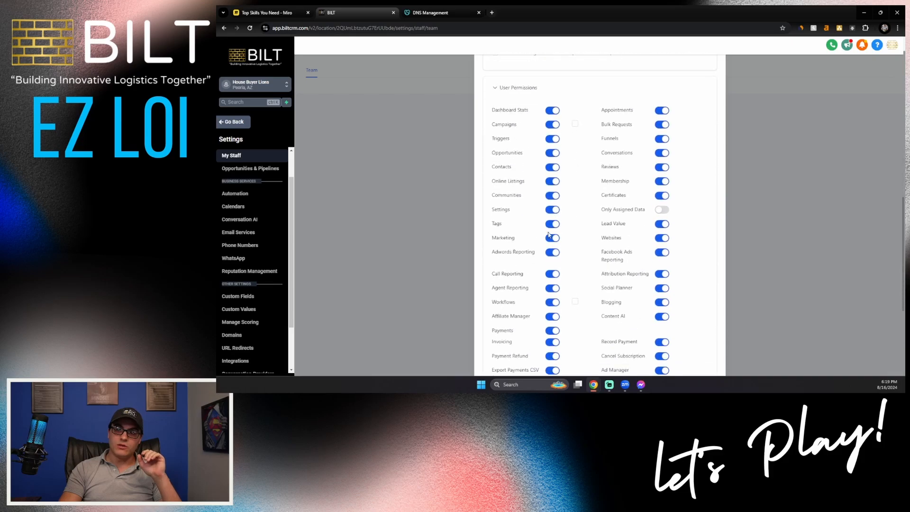
{"action": "left_click", "coordinate": [553, 111]}
{"action": "left_click", "coordinate": [553, 111]}
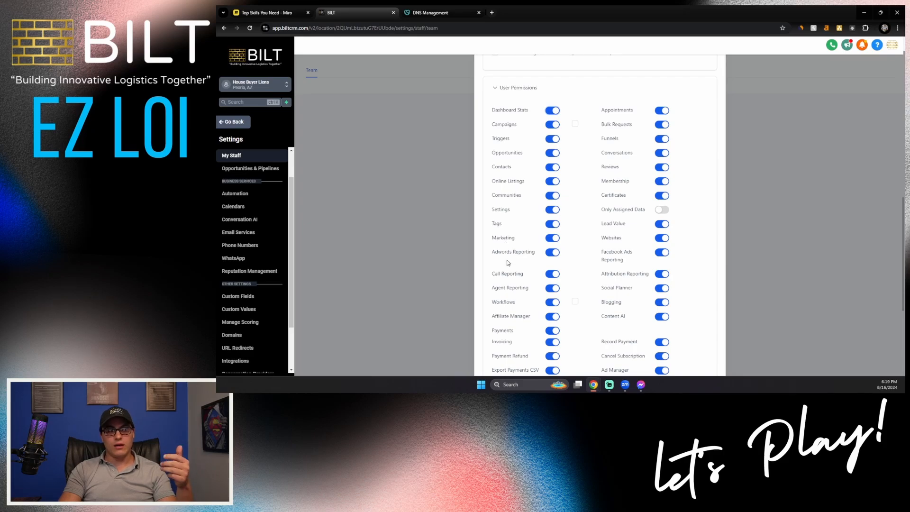
{"action": "scroll", "coordinate": [507, 262], "scroll_direction": "down", "scroll_amount": 1}
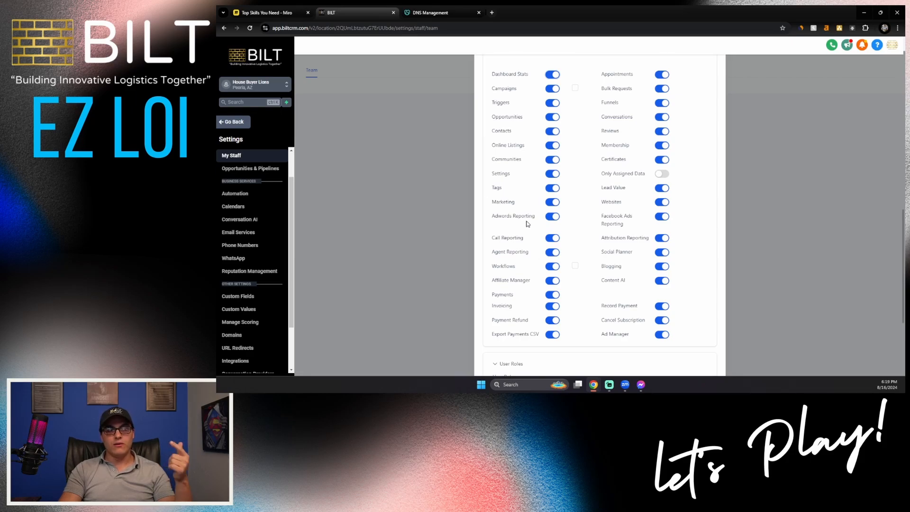
{"action": "scroll", "coordinate": [527, 223], "scroll_direction": "down", "scroll_amount": 2}
{"action": "scroll", "coordinate": [527, 224], "scroll_direction": "down", "scroll_amount": 2}
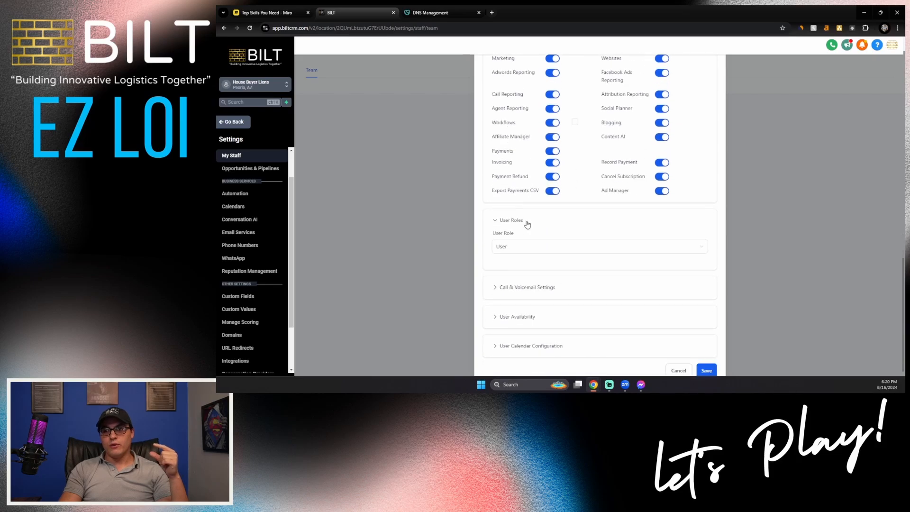
- Assign the account's inbound phone number to the new staff member
{"action": "left_click", "coordinate": [537, 291]}
{"action": "left_click", "coordinate": [539, 334]}
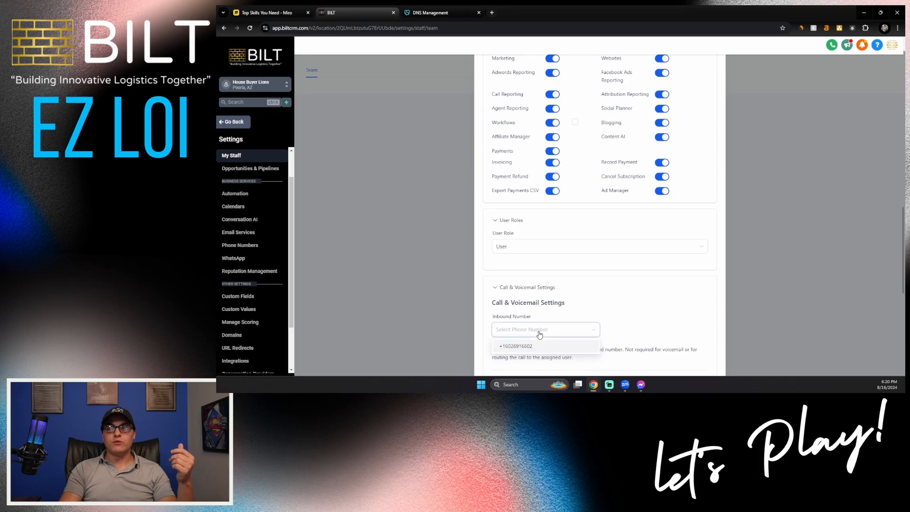
{"action": "left_click", "coordinate": [529, 349]}
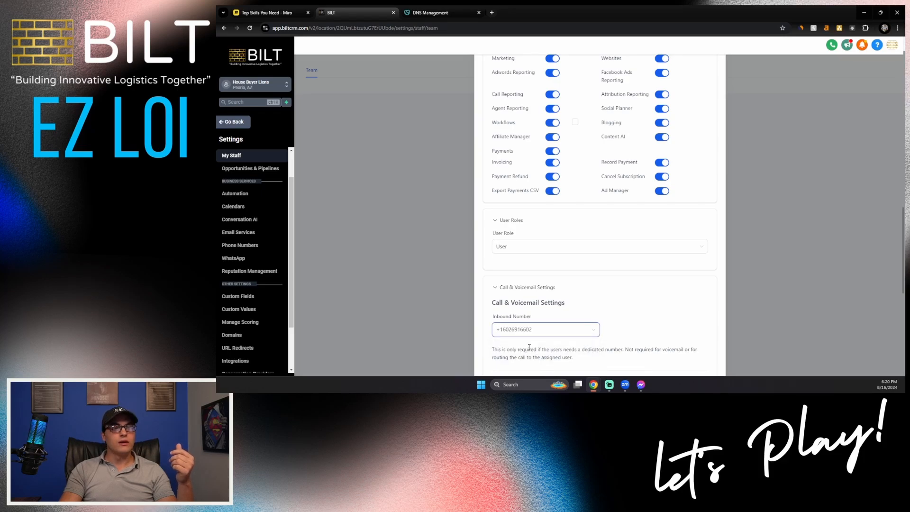
{"action": "scroll", "coordinate": [593, 290], "scroll_direction": "down", "scroll_amount": 2}
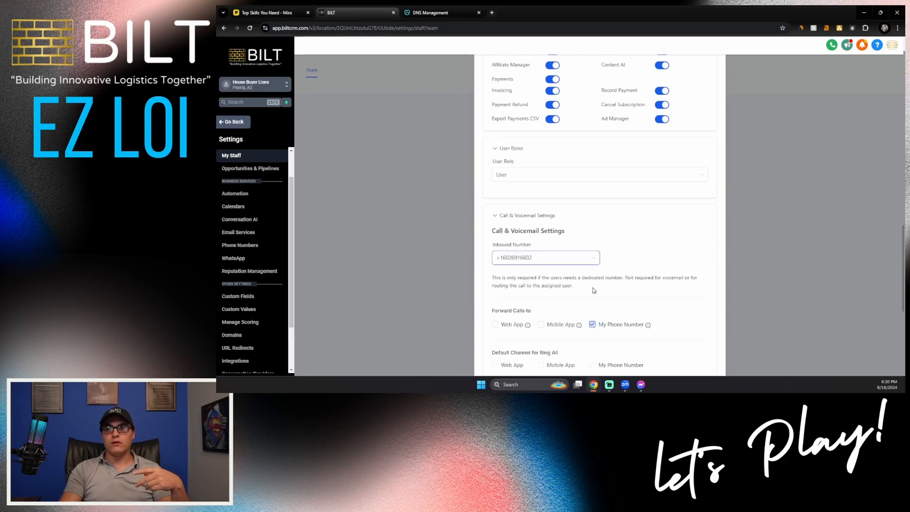
{"action": "scroll", "coordinate": [593, 290], "scroll_direction": "down", "scroll_amount": 1}
{"action": "scroll", "coordinate": [593, 290], "scroll_direction": "down", "scroll_amount": 1}
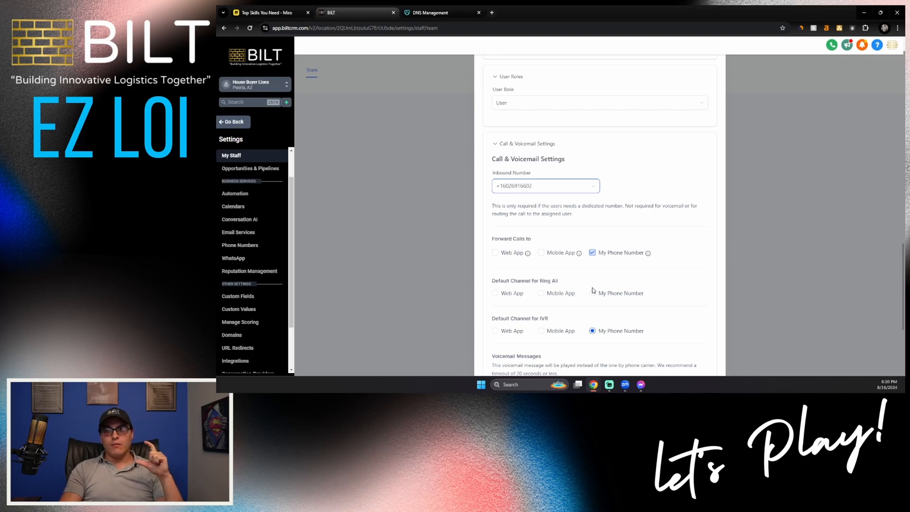
- Forward calls to Web App and Mobile App instead of My Phone Number, with Ring All set to Web App
{"action": "left_click", "coordinate": [593, 254]}
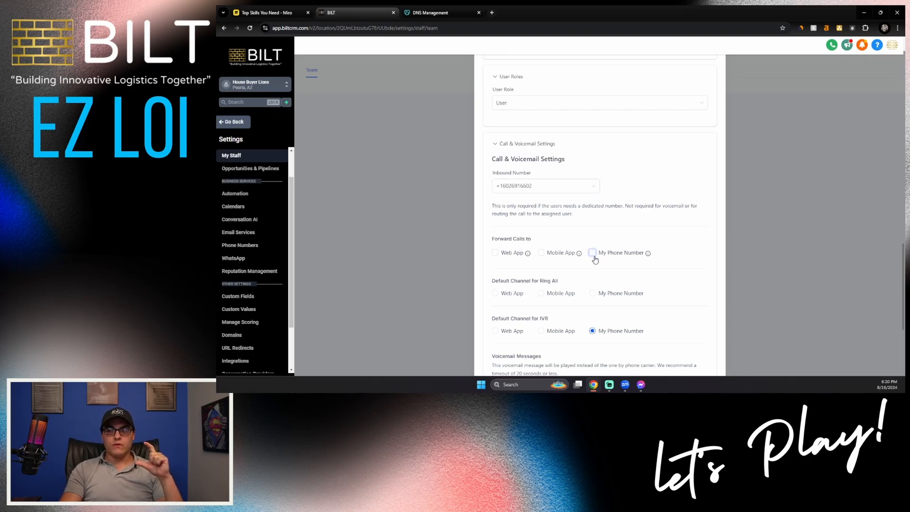
{"action": "left_click", "coordinate": [498, 255]}
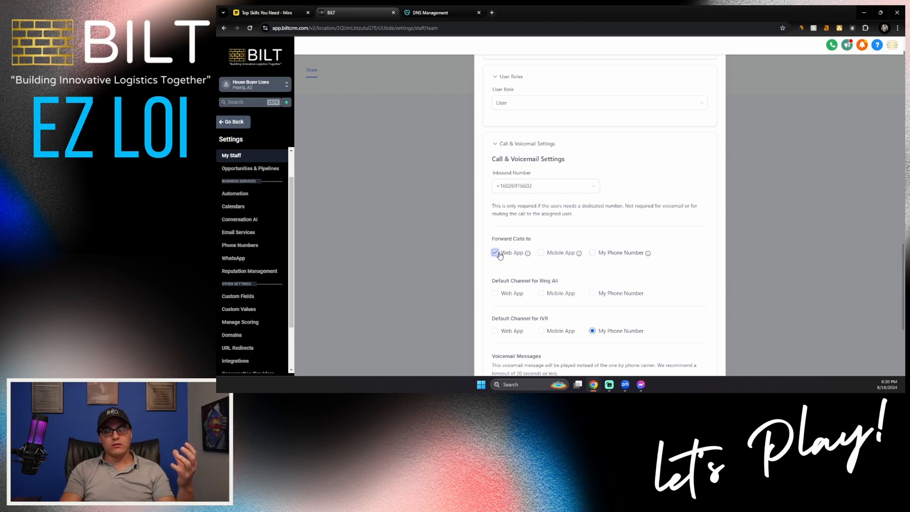
{"action": "left_click", "coordinate": [543, 256]}
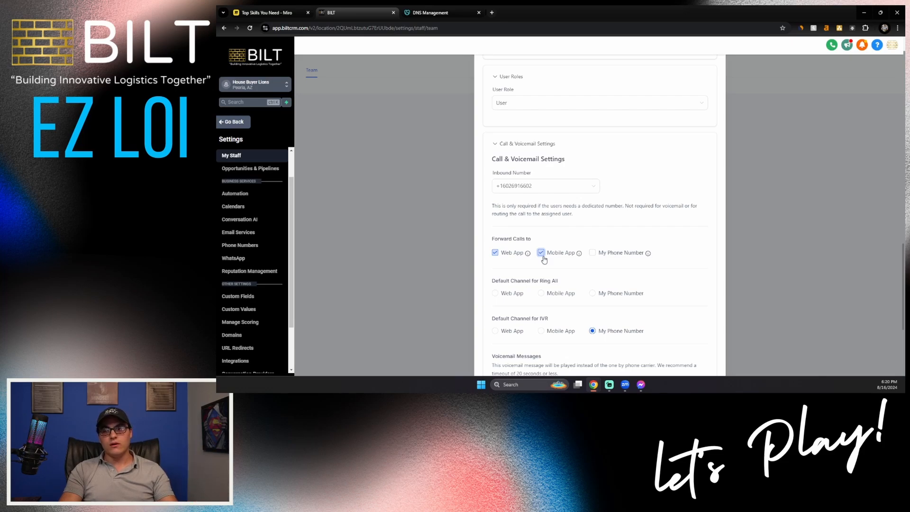
{"action": "left_click", "coordinate": [500, 297]}
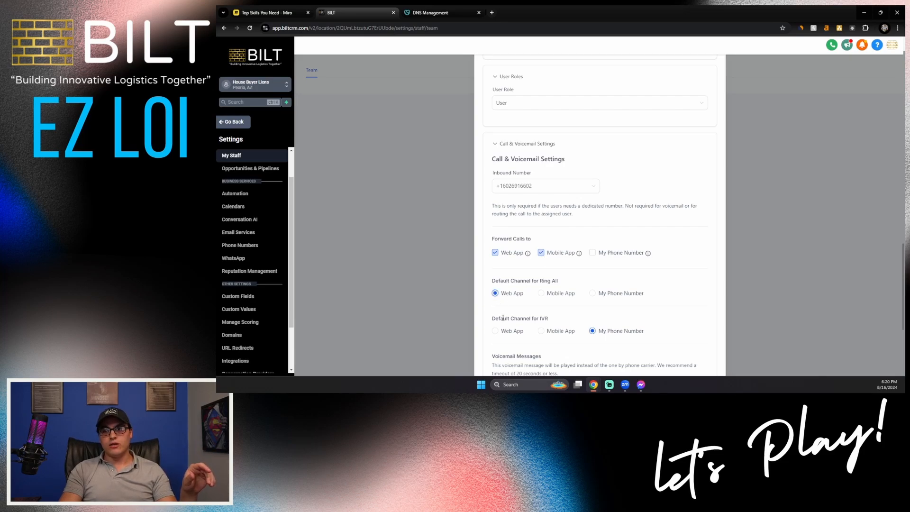
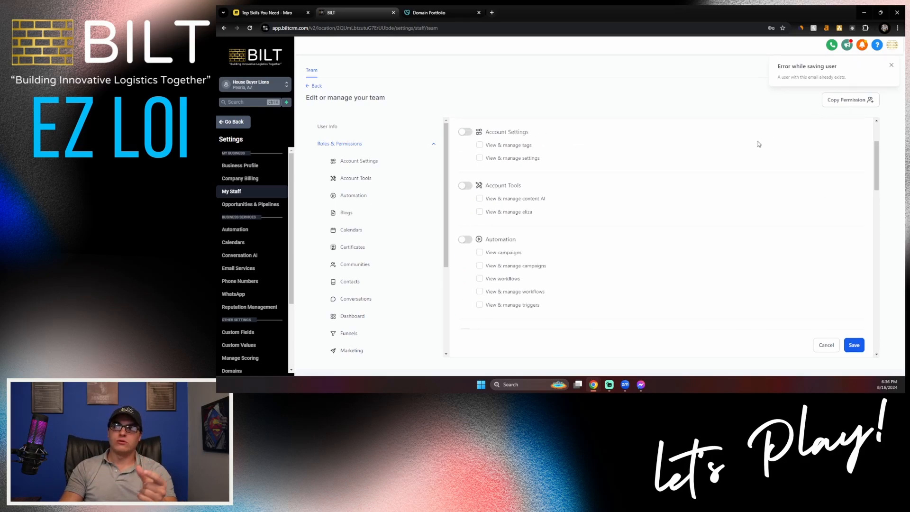
- Scroll the Roles & Permissions panel back to the top
{"action": "scroll", "coordinate": [717, 220], "scroll_direction": "up", "scroll_amount": 3}
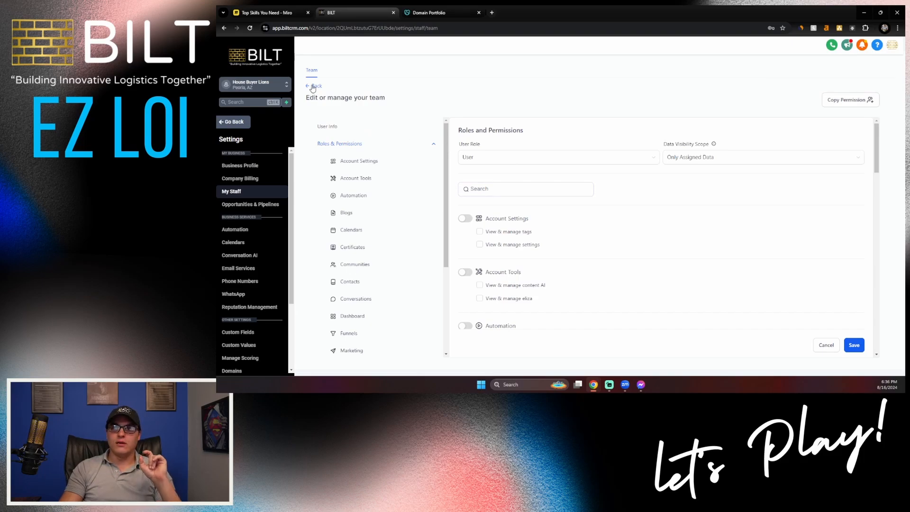
- Try adding lc.proshareresorts.com as a dedicated sending domain and dismiss the already-pointing-to-email warning
{"action": "left_click", "coordinate": [313, 87]}
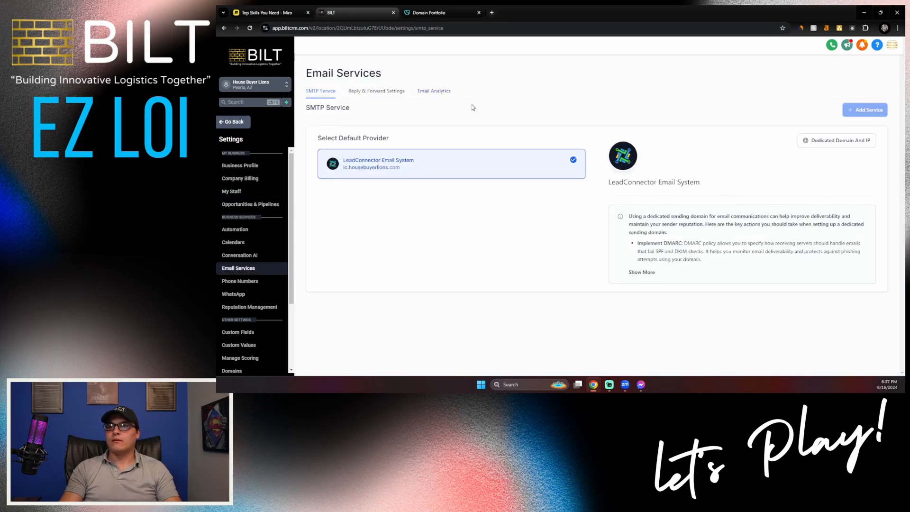
{"action": "left_click", "coordinate": [799, 140]}
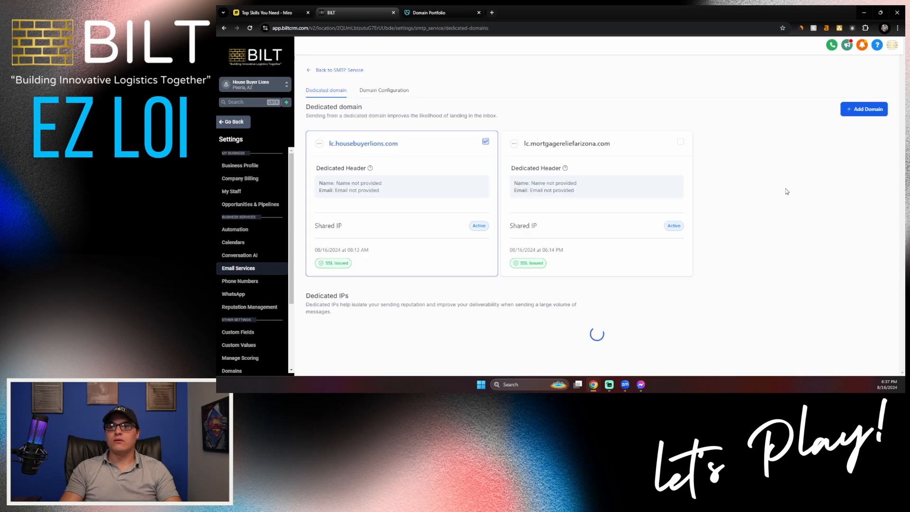
{"action": "left_click", "coordinate": [859, 113]}
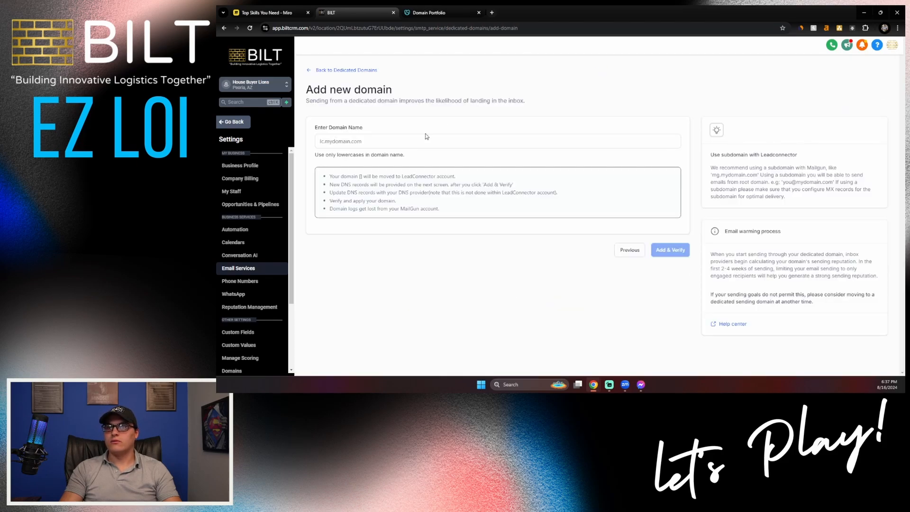
{"action": "left_click", "coordinate": [424, 137]}
{"action": "type", "text": "lc."}
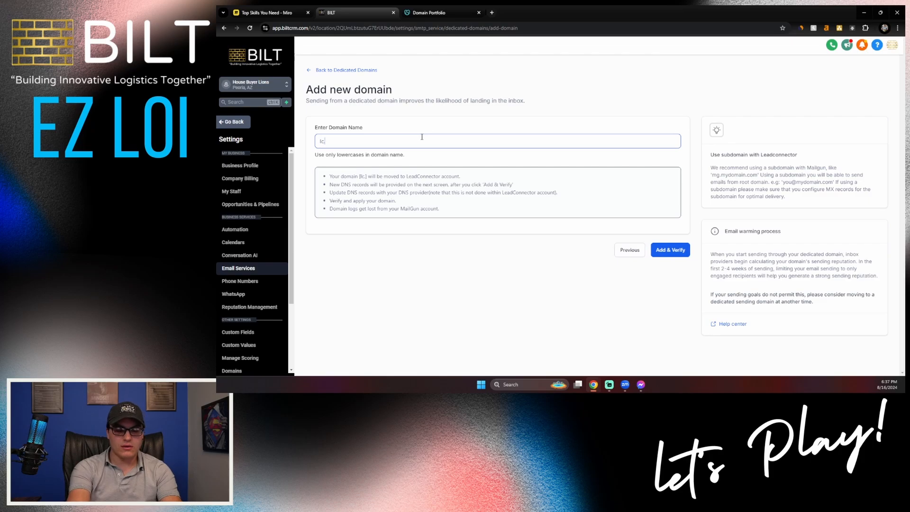
{"action": "type", "text": "proshareresorts.com"}
{"action": "left_click", "coordinate": [663, 264]}
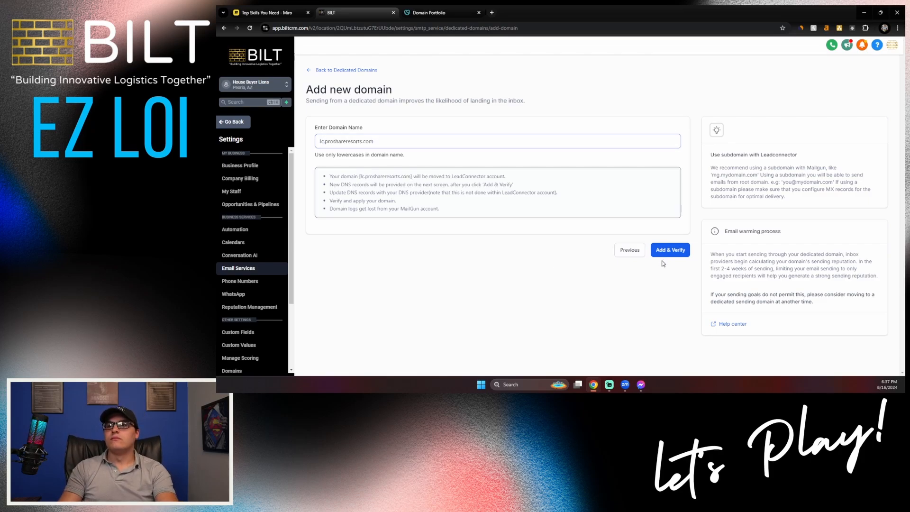
{"action": "left_click", "coordinate": [664, 254]}
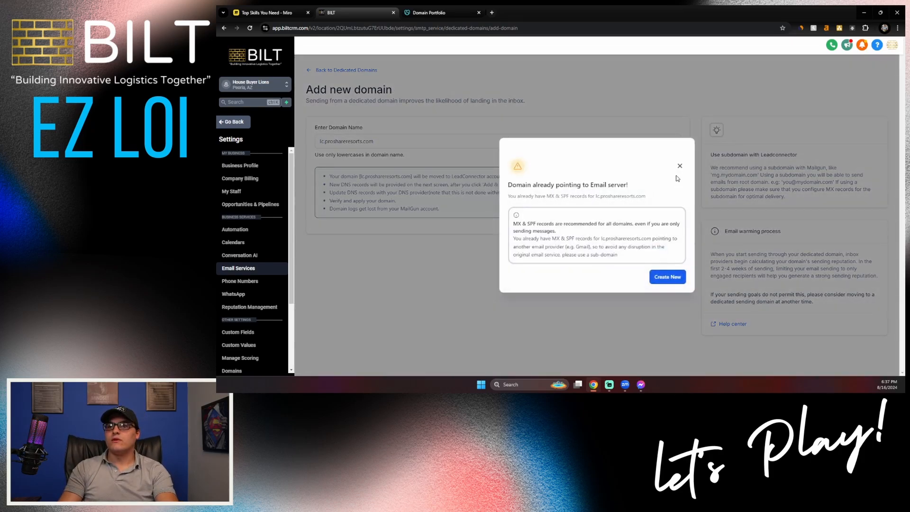
{"action": "left_click", "coordinate": [679, 166]}
- Change the domain to reply.proshareresorts.com, submit it, and choose to add DNS records manually
{"action": "left_click", "coordinate": [323, 141]}
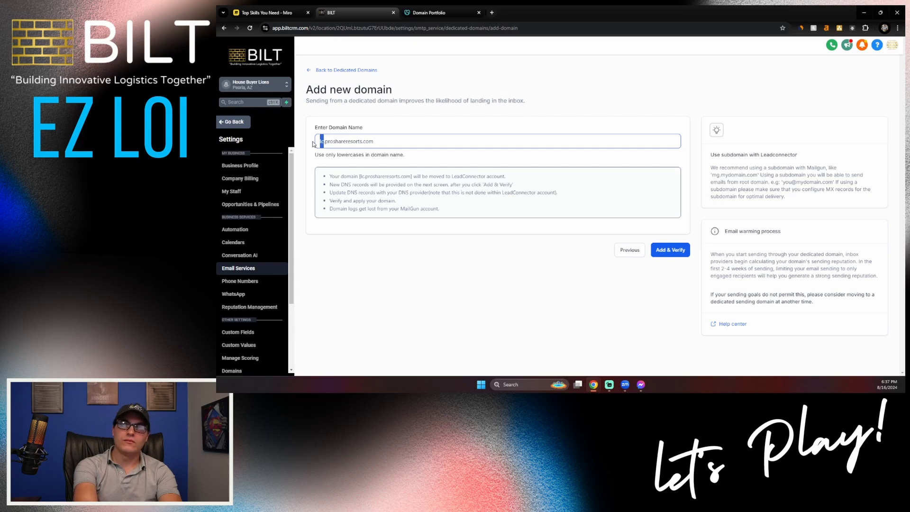
{"action": "type", "text": "reply"}
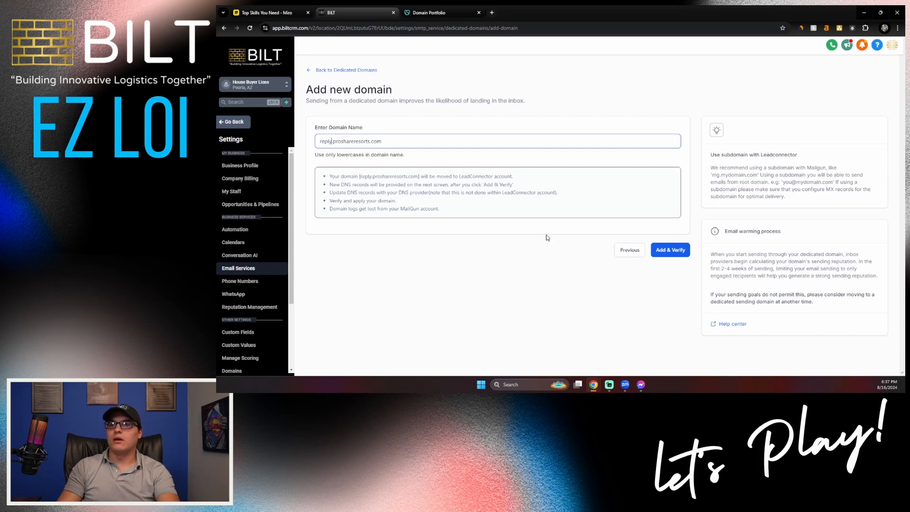
{"action": "key", "text": "Return"}
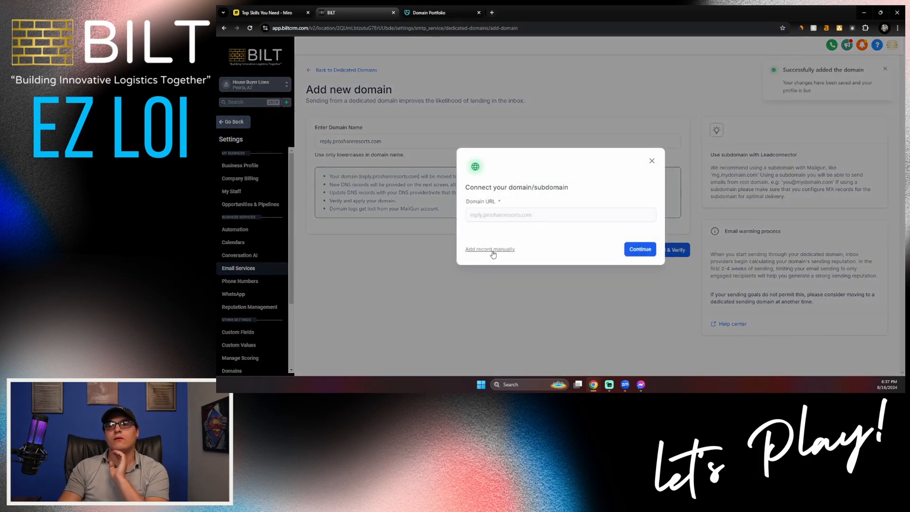
{"action": "left_click", "coordinate": [493, 252]}
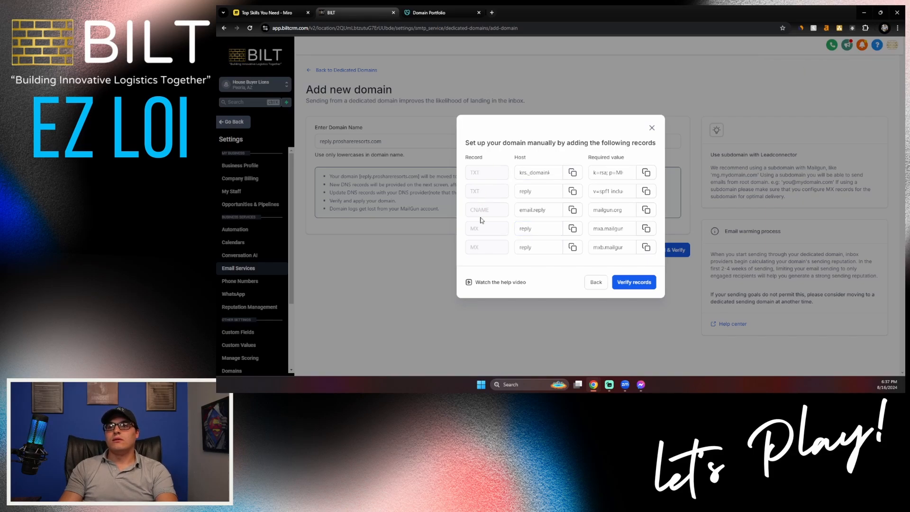
{"action": "left_click", "coordinate": [429, 12]}
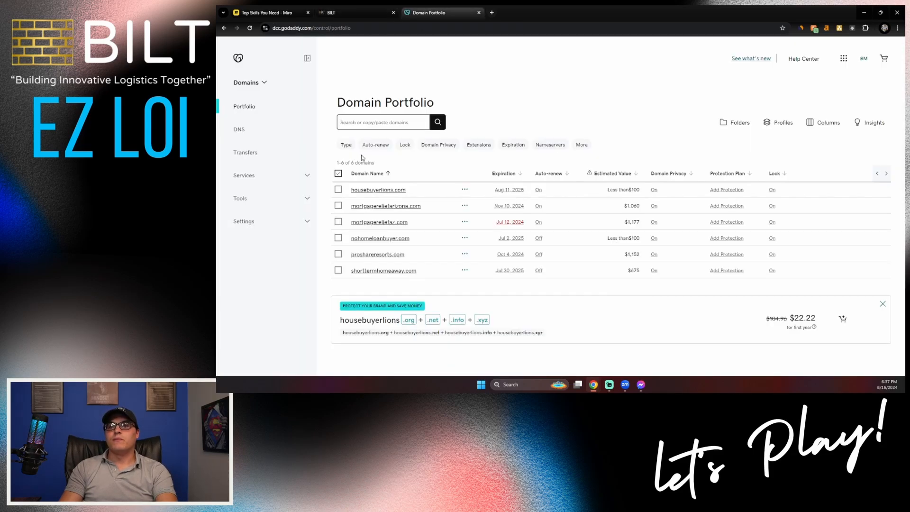
- Open proshareresorts.com's DNS records and add two new record rows typed TXT
{"action": "left_click", "coordinate": [383, 255]}
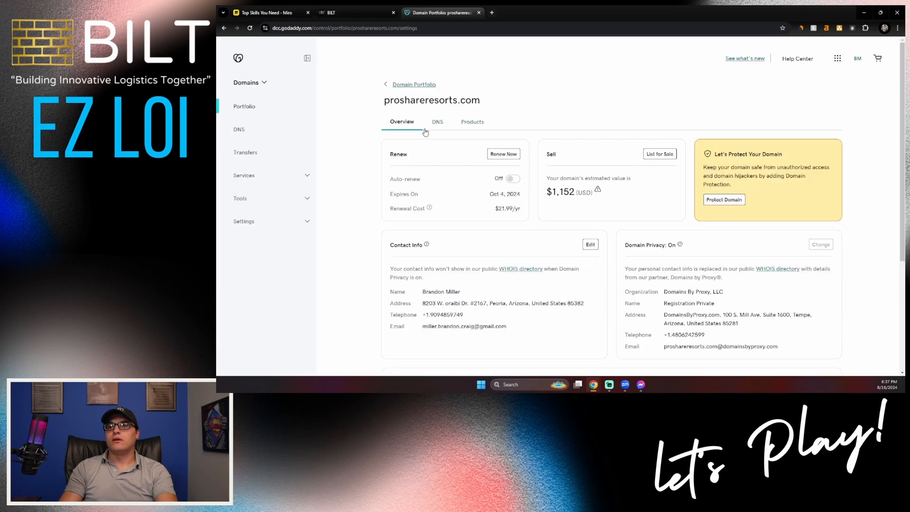
{"action": "left_click", "coordinate": [434, 124]}
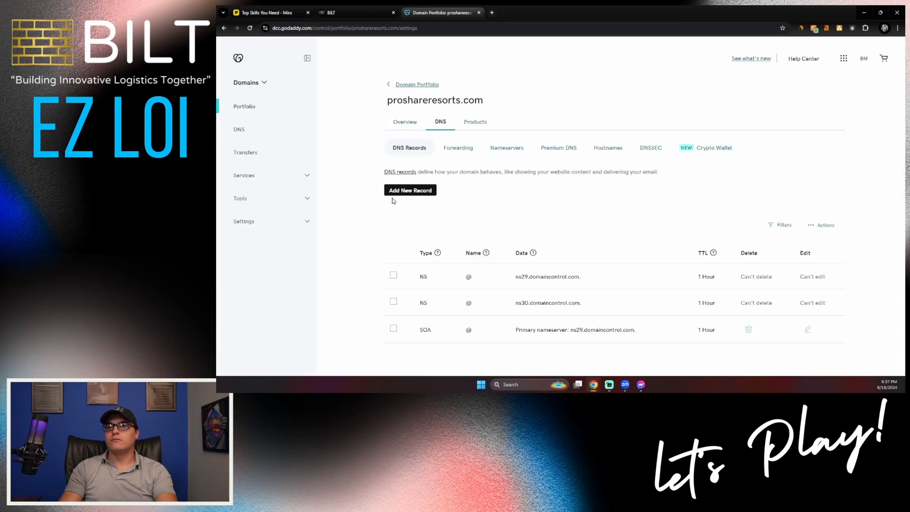
{"action": "left_click", "coordinate": [402, 192]}
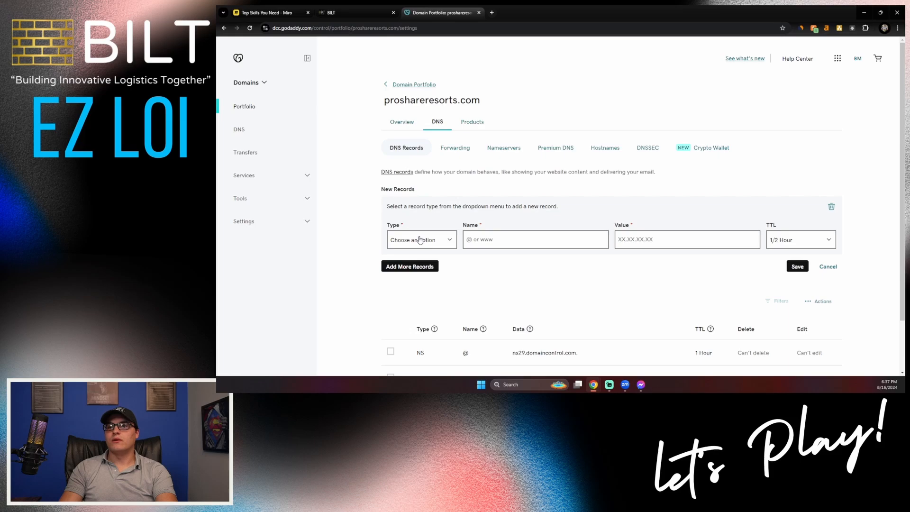
{"action": "left_click", "coordinate": [420, 240]}
{"action": "left_click", "coordinate": [405, 291]}
{"action": "left_click", "coordinate": [404, 267]}
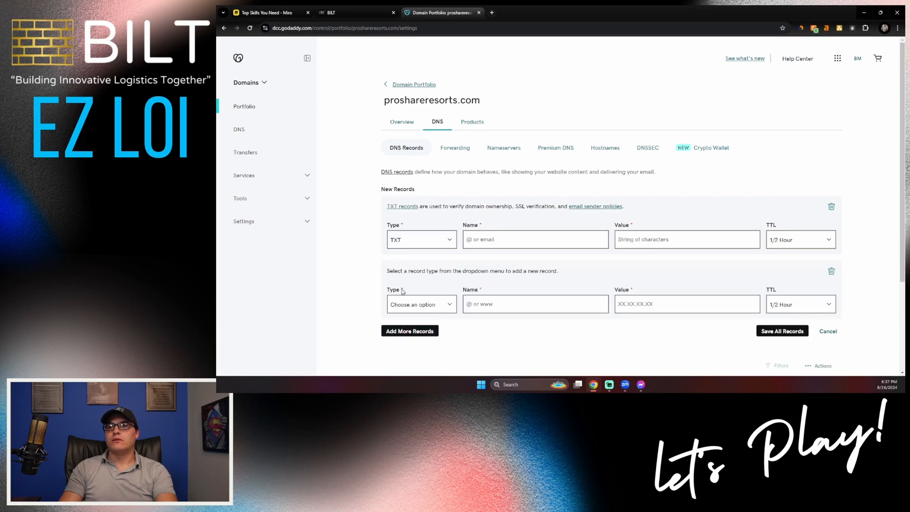
{"action": "left_click", "coordinate": [403, 303]}
{"action": "left_click", "coordinate": [411, 261]}
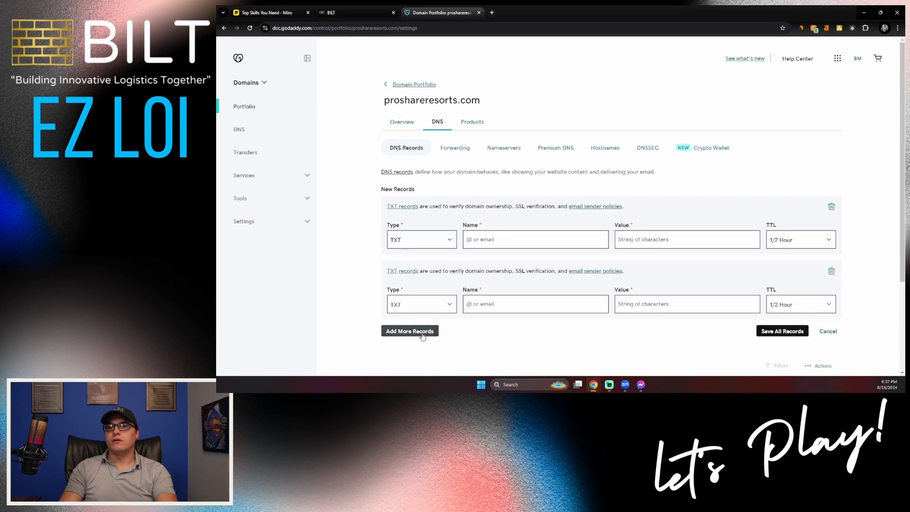
- Add three more record rows typed CNAME, MX and TXT
{"action": "left_click", "coordinate": [422, 331]}
{"action": "scroll", "coordinate": [420, 308], "scroll_direction": "down", "scroll_amount": 3}
{"action": "left_click", "coordinate": [412, 262]}
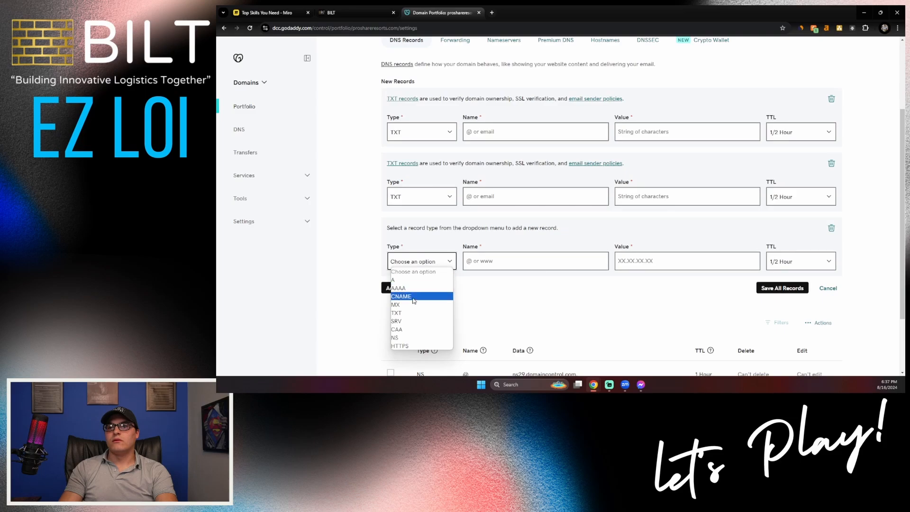
{"action": "left_click", "coordinate": [415, 296]}
{"action": "left_click", "coordinate": [410, 288]}
{"action": "left_click", "coordinate": [412, 326]}
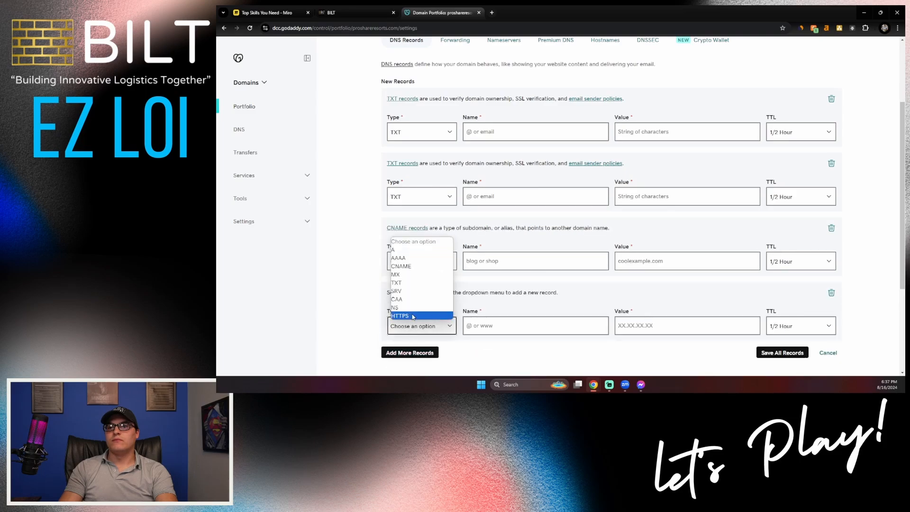
{"action": "left_click", "coordinate": [407, 275]}
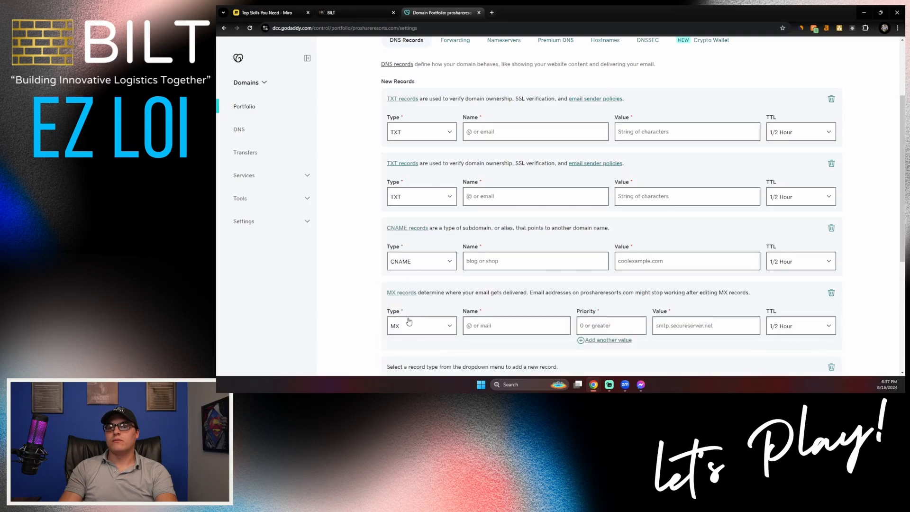
{"action": "scroll", "coordinate": [409, 322], "scroll_direction": "down", "scroll_amount": 3}
{"action": "left_click", "coordinate": [411, 292]}
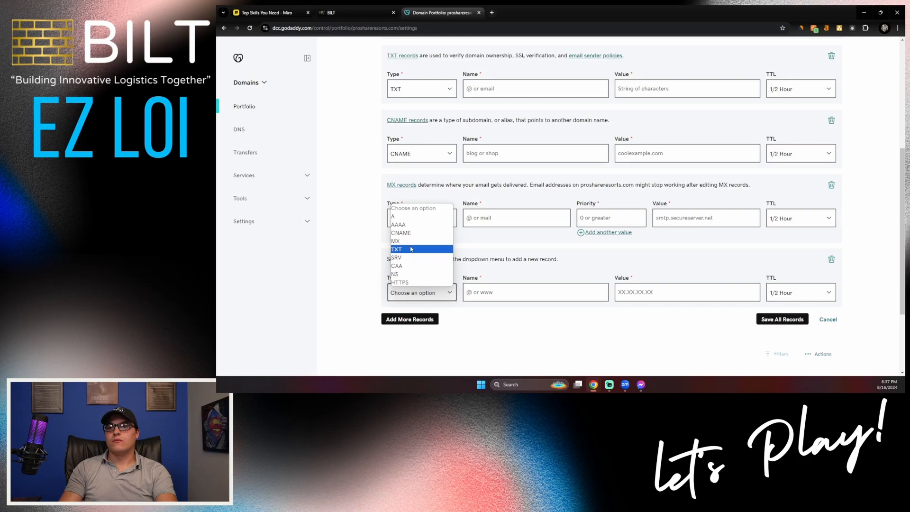
{"action": "left_click", "coordinate": [412, 249]}
{"action": "scroll", "coordinate": [436, 258], "scroll_direction": "up", "scroll_amount": 4}
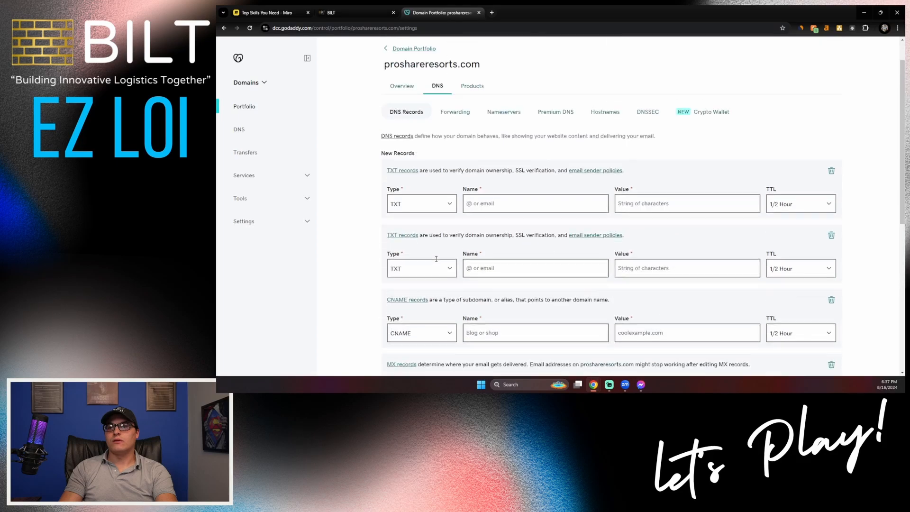
- Fill the first TXT record with name krs._domainkey.reply and the DKIM key value
{"action": "left_click", "coordinate": [353, 13]}
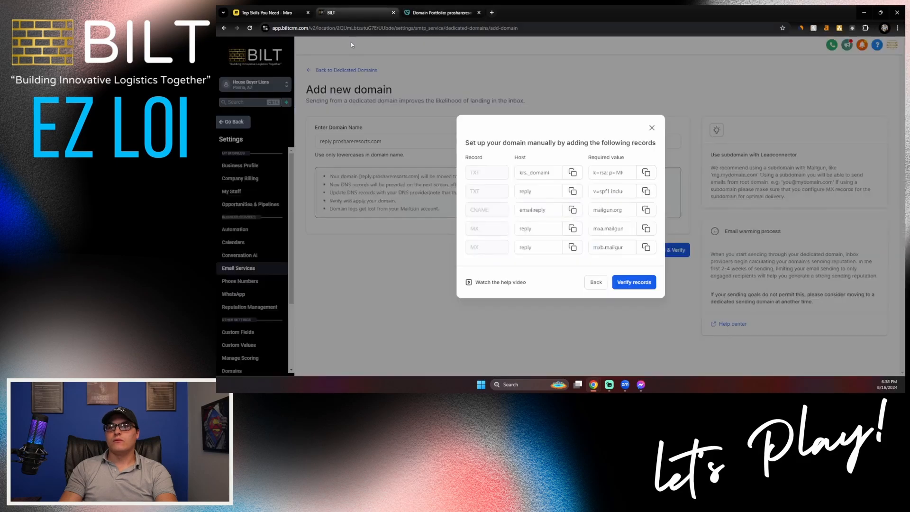
{"action": "left_click", "coordinate": [469, 13]}
{"action": "left_click", "coordinate": [474, 203]}
{"action": "key", "text": "ctrl+v"}
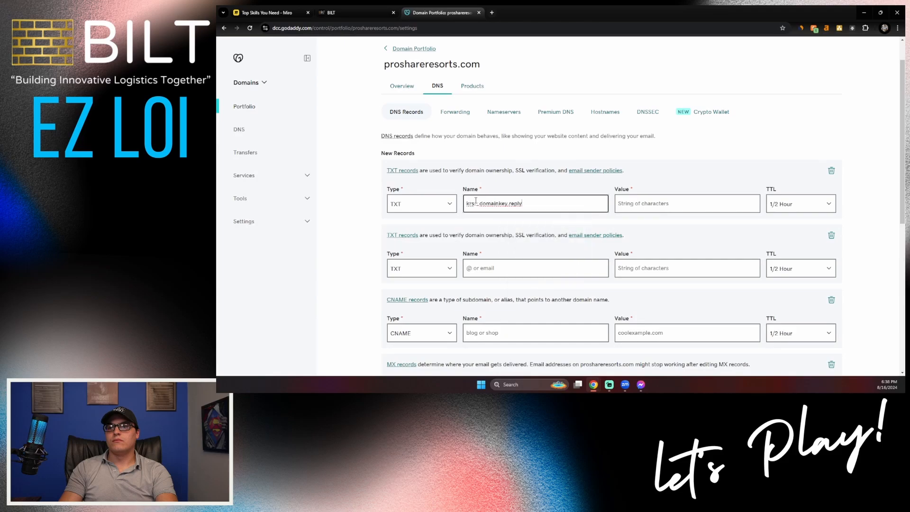
{"action": "left_click", "coordinate": [353, 13]}
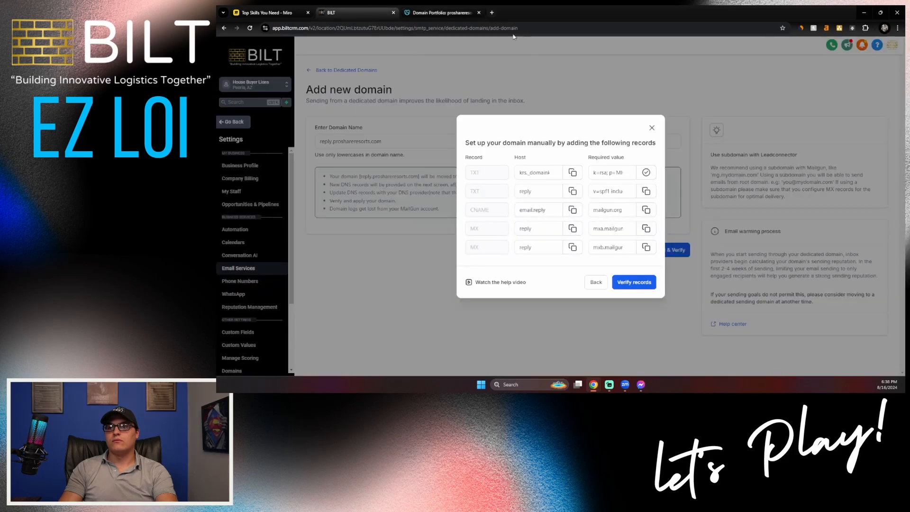
{"action": "left_click", "coordinate": [438, 13]}
{"action": "left_click", "coordinate": [654, 204]}
{"action": "key", "text": "ctrl+v"}
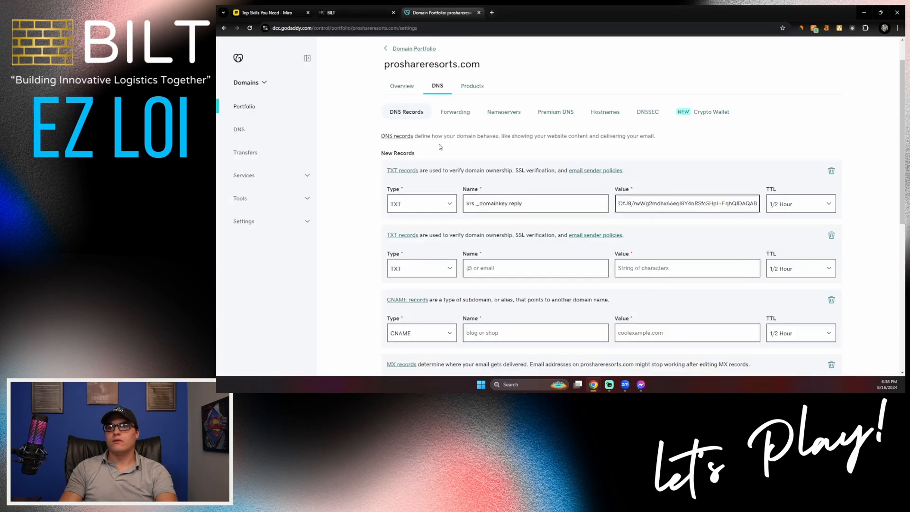
- Fill the second TXT record with name reply and the SPF value from BILT
{"action": "left_click", "coordinate": [351, 14]}
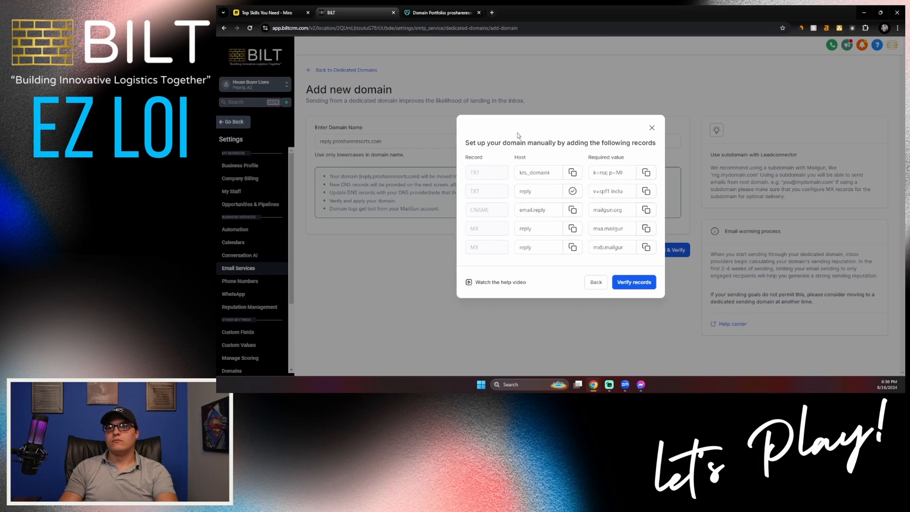
{"action": "left_click", "coordinate": [438, 12]}
{"action": "left_click", "coordinate": [488, 270]}
{"action": "type", "text": "reply"}
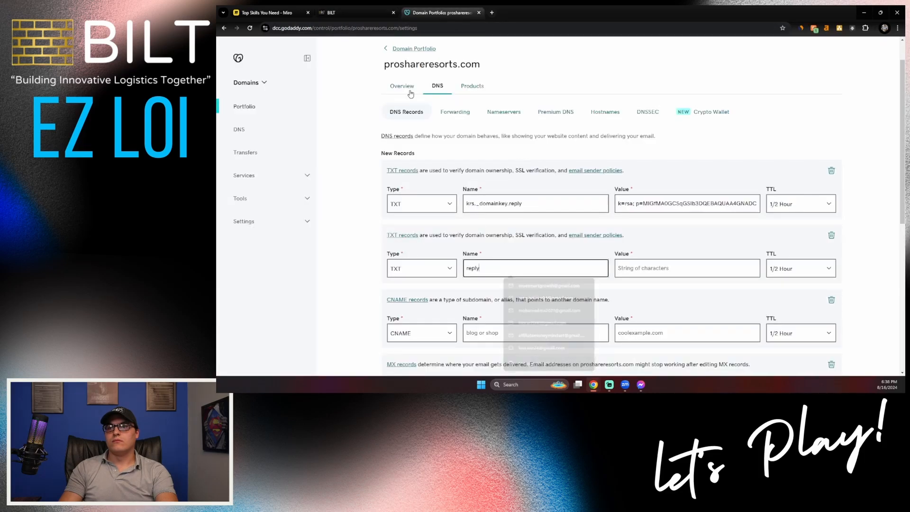
{"action": "left_click", "coordinate": [352, 13]}
{"action": "left_click", "coordinate": [645, 191]}
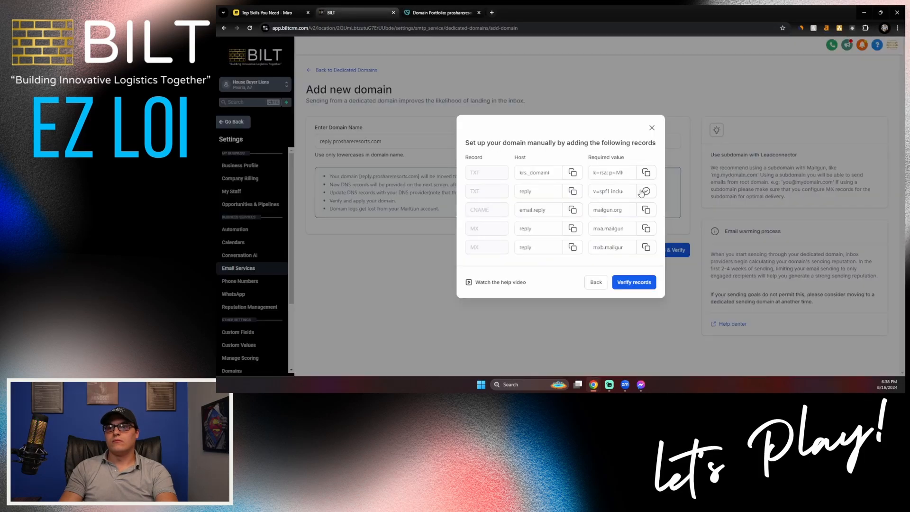
{"action": "left_click", "coordinate": [438, 12]}
{"action": "left_click", "coordinate": [663, 267]}
{"action": "key", "text": "ctrl+v"}
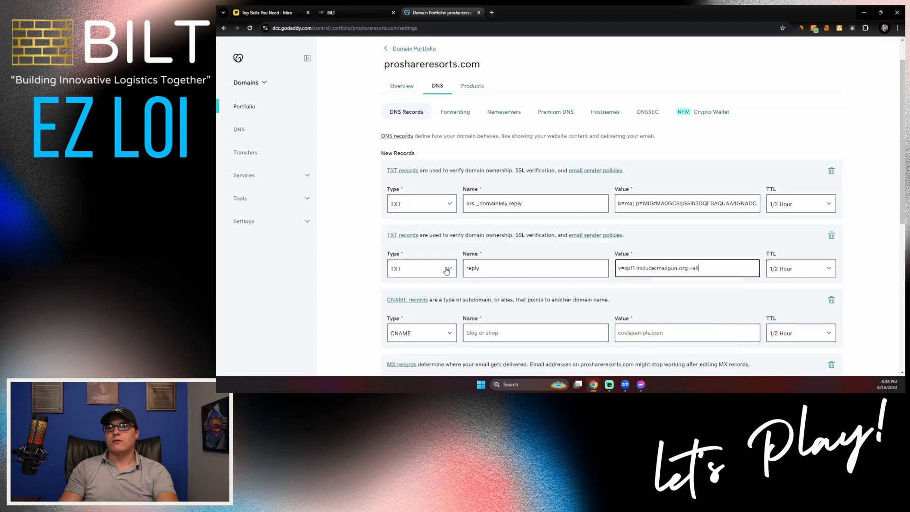
- Fill the email.reply CNAME record with the value mailgun.org
{"action": "left_click", "coordinate": [350, 11]}
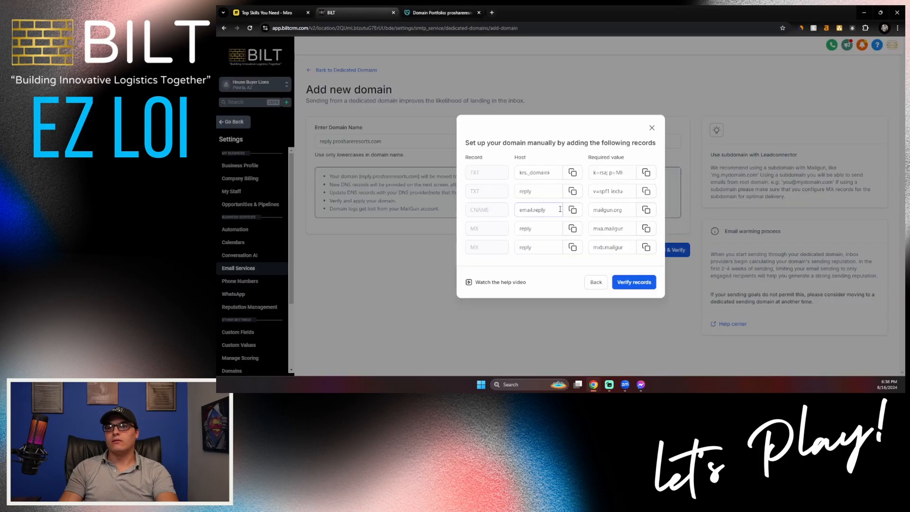
{"action": "left_click", "coordinate": [437, 9]}
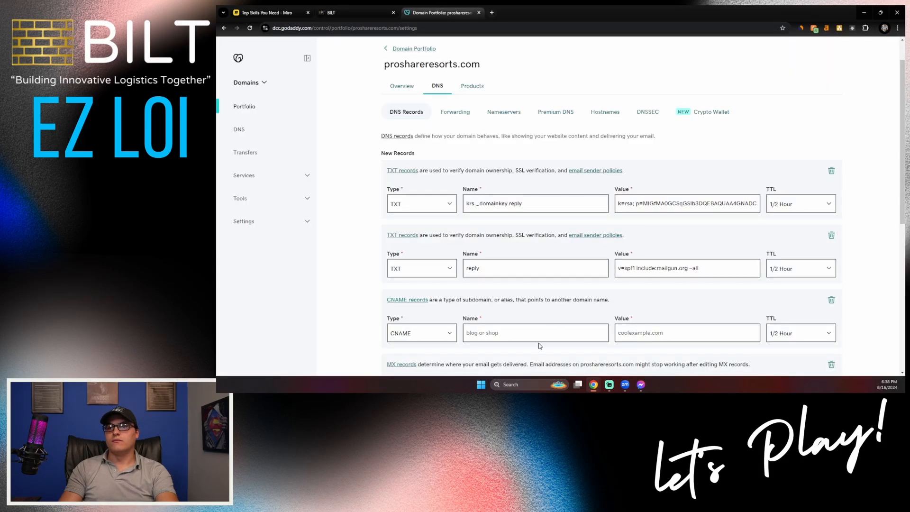
{"action": "left_click", "coordinate": [538, 333]}
{"action": "left_click", "coordinate": [352, 12]}
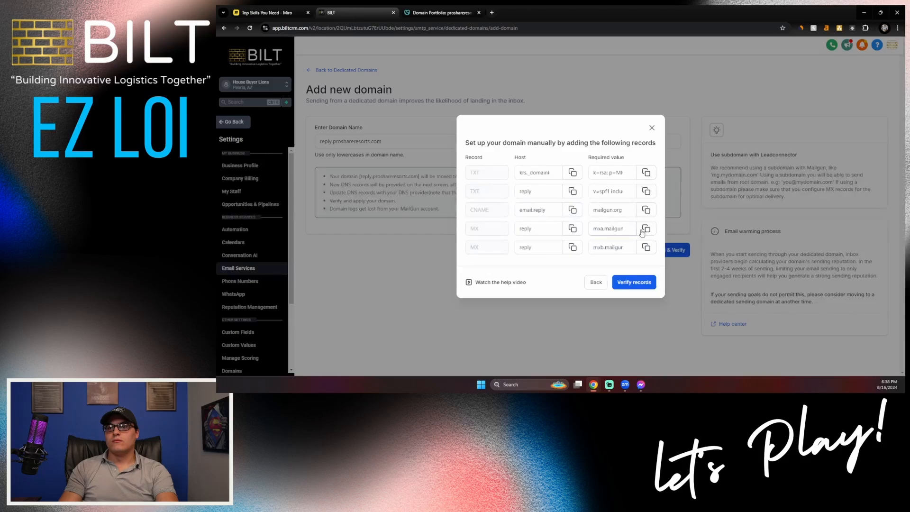
{"action": "left_click", "coordinate": [646, 209]}
{"action": "left_click", "coordinate": [441, 13]}
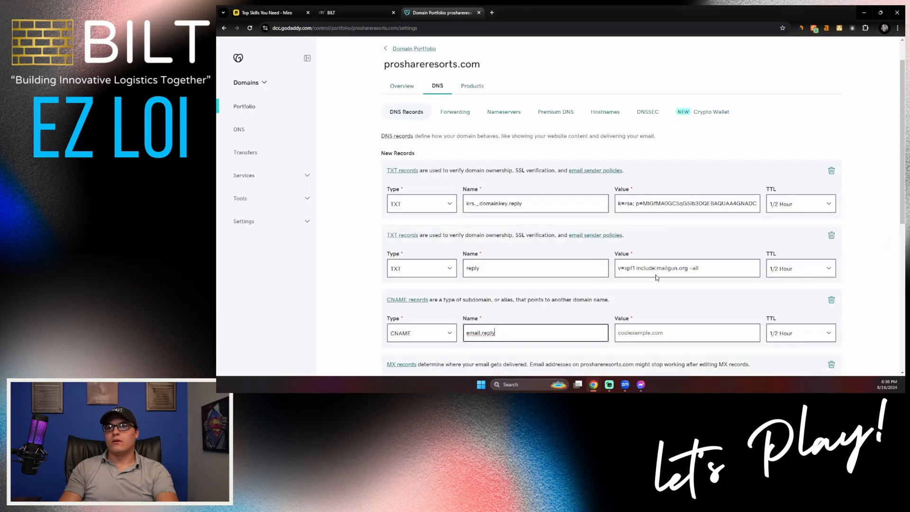
{"action": "left_click", "coordinate": [666, 329]}
{"action": "key", "text": "ctrl+v"}
- Fill the first MX record with name reply and value mxa.mailgun.org
{"action": "scroll", "coordinate": [507, 222], "scroll_direction": "down", "scroll_amount": 3}
{"action": "left_click", "coordinate": [353, 13]}
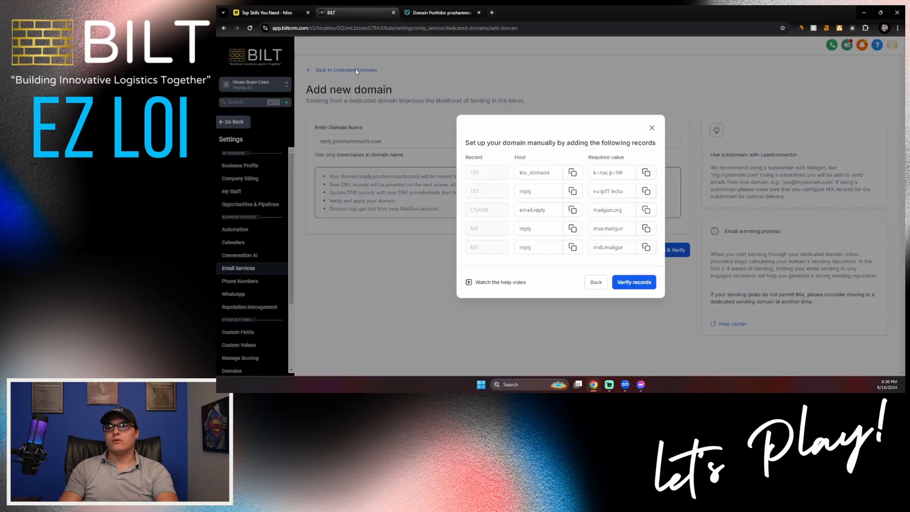
{"action": "left_click", "coordinate": [441, 12]}
{"action": "left_click", "coordinate": [517, 254]}
{"action": "key", "text": "ctrl+v"}
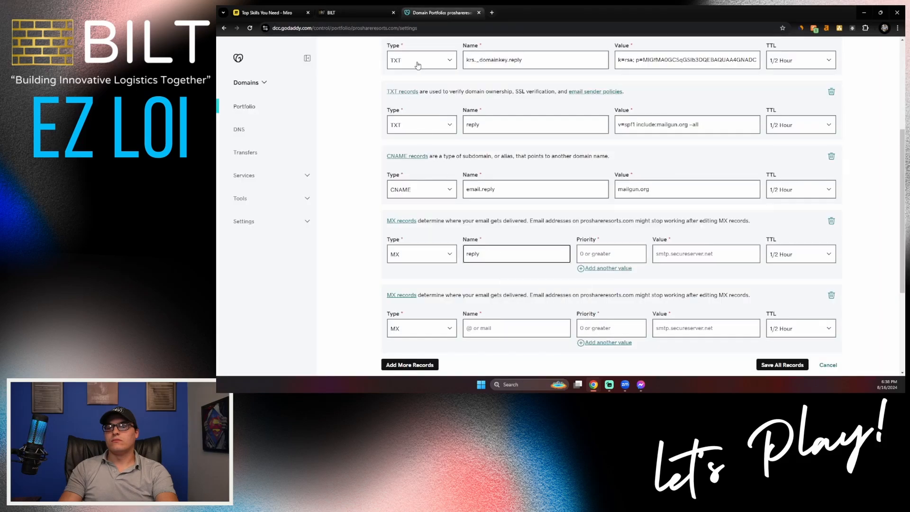
{"action": "left_click", "coordinate": [353, 12]}
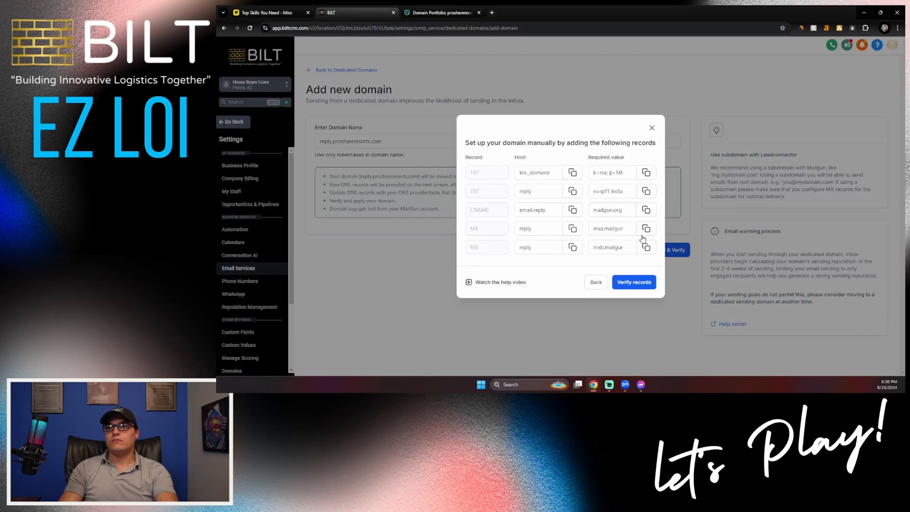
{"action": "left_click", "coordinate": [433, 12]}
{"action": "left_click", "coordinate": [707, 253]}
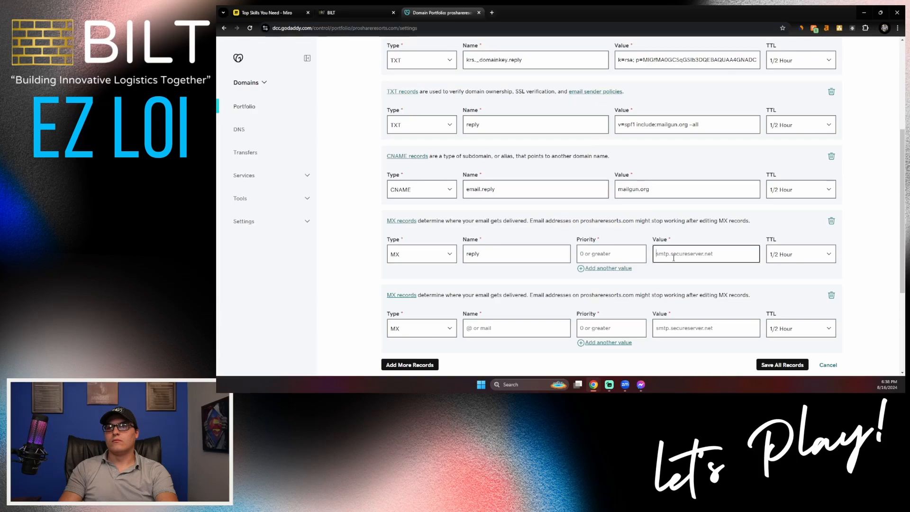
{"action": "key", "text": "ctrl+v"}
- Name the second MX record reply and copy its required value from BILT
{"action": "left_click", "coordinate": [340, 9]}
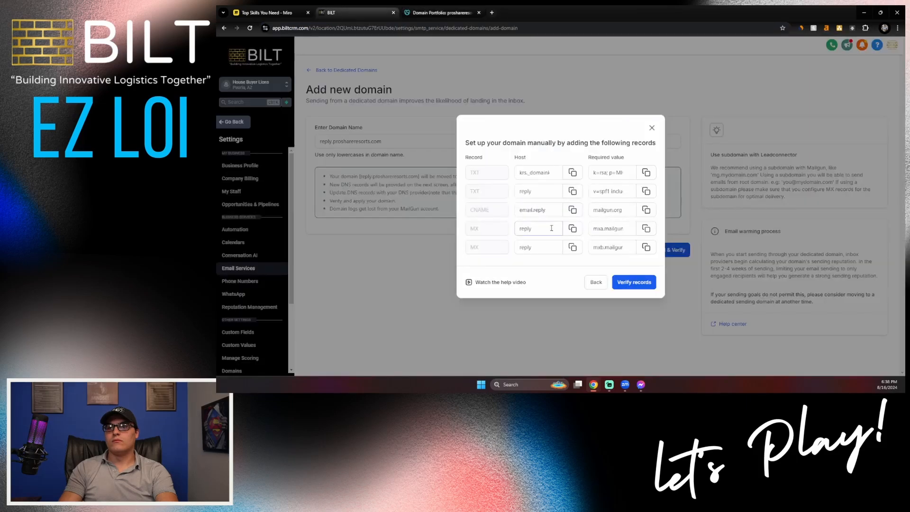
{"action": "left_click", "coordinate": [433, 13]}
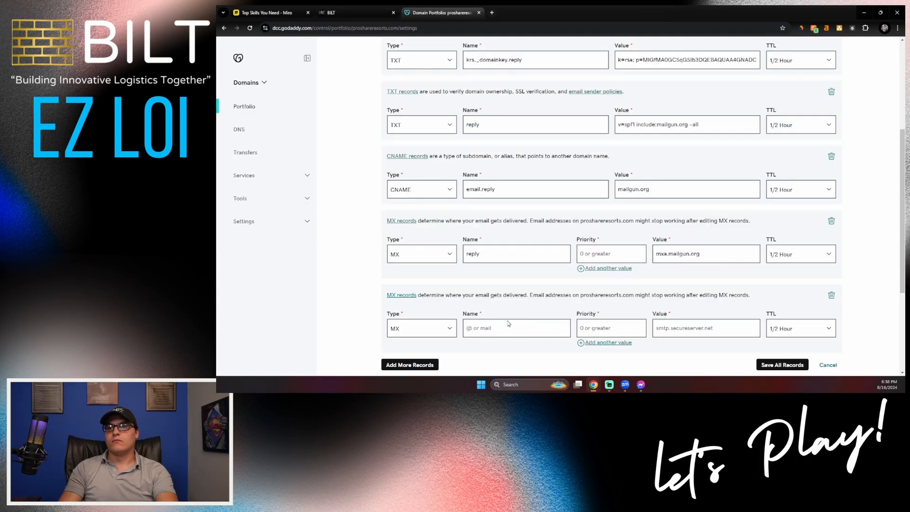
{"action": "left_click", "coordinate": [503, 328]}
{"action": "key", "text": "ctrl+v"}
{"action": "key", "text": "ctrl+shift+Tab"}
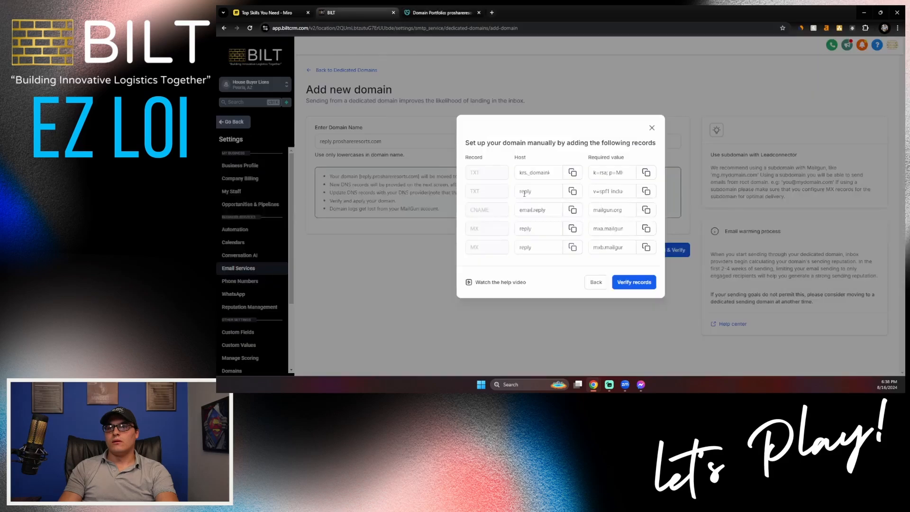
{"action": "left_click", "coordinate": [646, 247]}
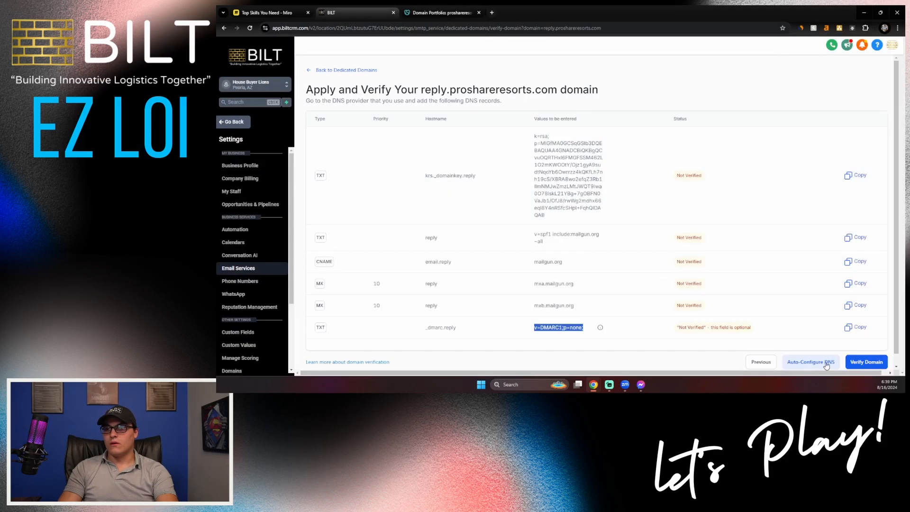
- Verify reply.proshareresorts.com's DNS records, re-checking from its domain card until it shows Active
{"action": "left_click", "coordinate": [878, 365]}
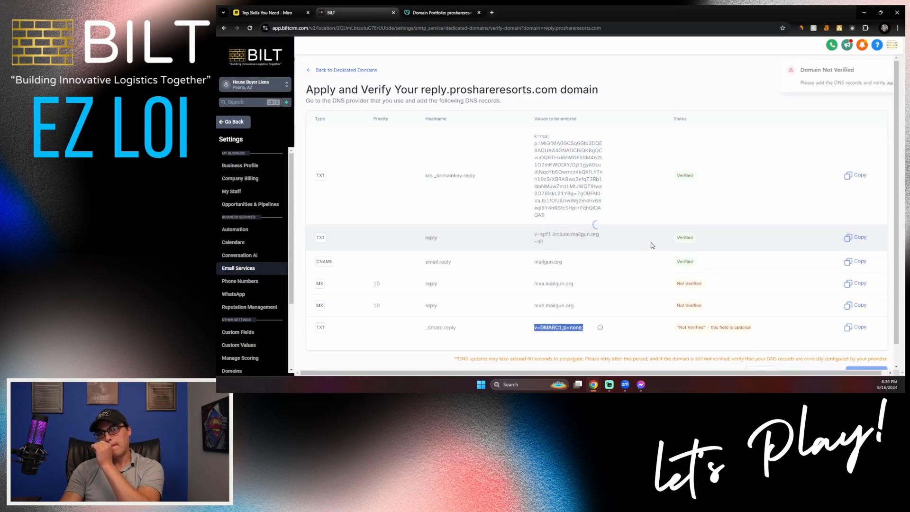
{"action": "left_click", "coordinate": [343, 70]}
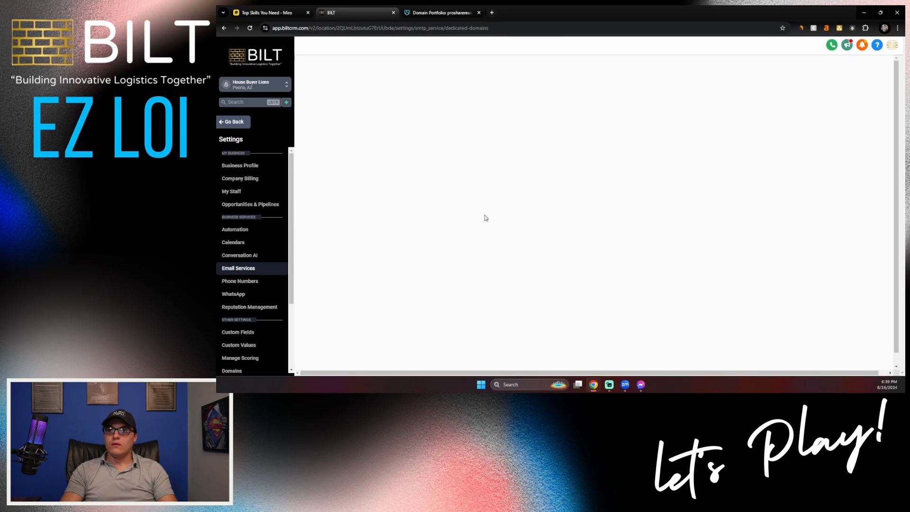
{"action": "left_click", "coordinate": [853, 295]}
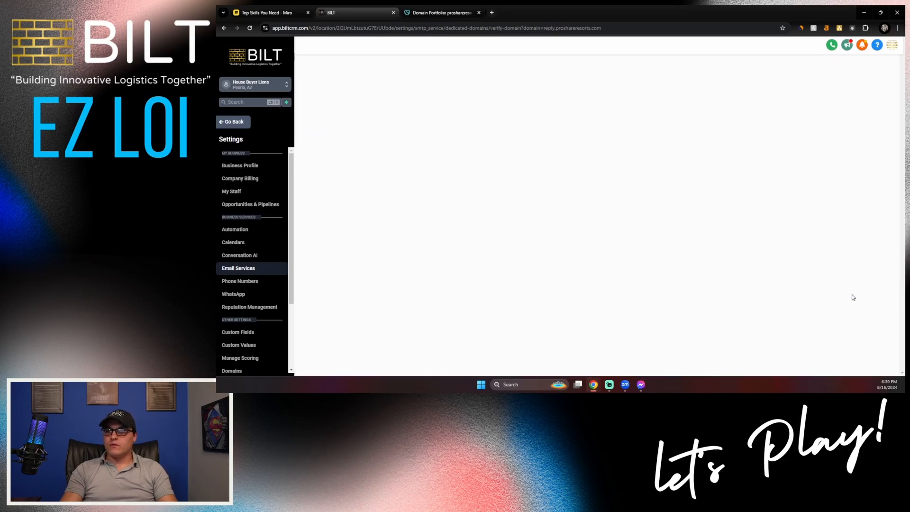
{"action": "left_click", "coordinate": [866, 361]}
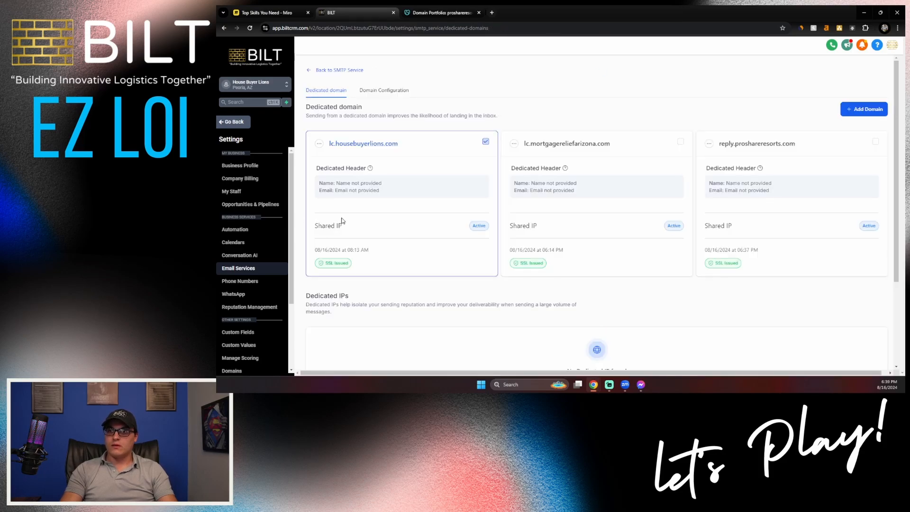
{"action": "left_click", "coordinate": [244, 191]}
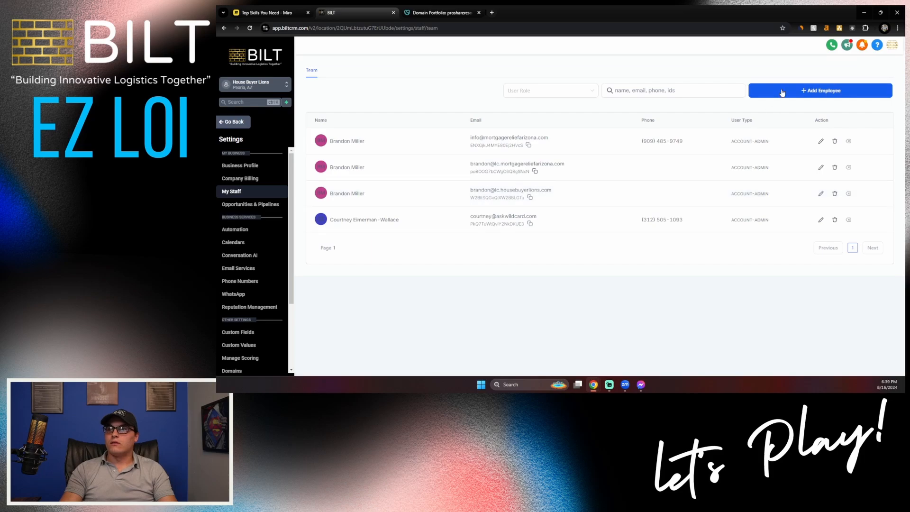
- Add a new employee with first and last name and an email on reply.proshareresorts.com
{"action": "left_click", "coordinate": [781, 93]}
{"action": "left_click", "coordinate": [585, 216]}
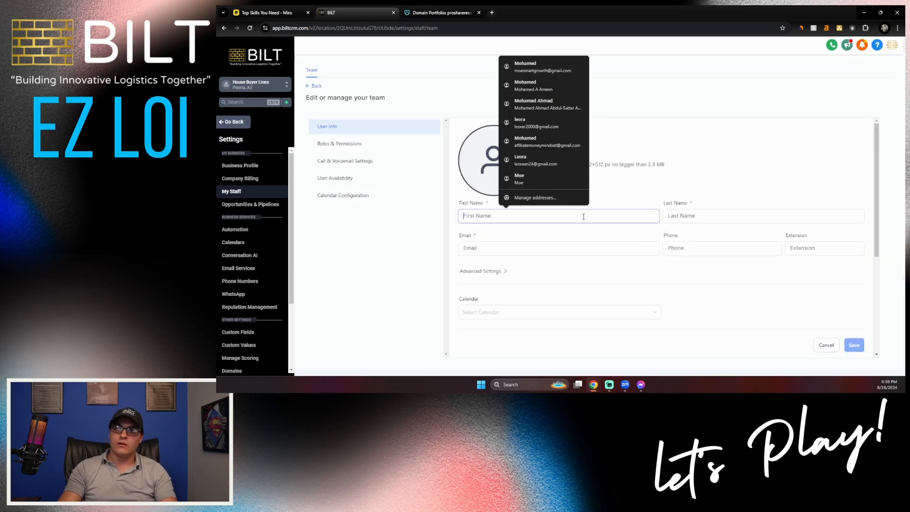
{"action": "type", "text": "Andrew"}
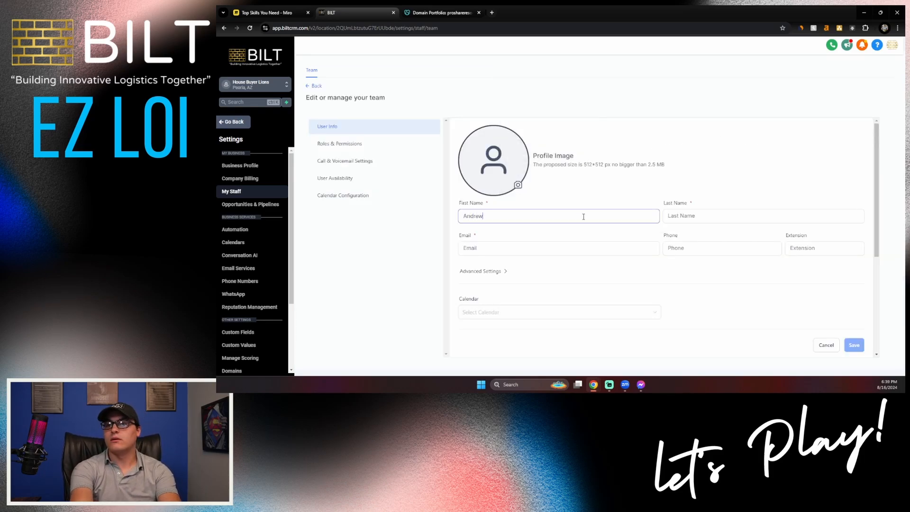
{"action": "key", "text": "Tab"}
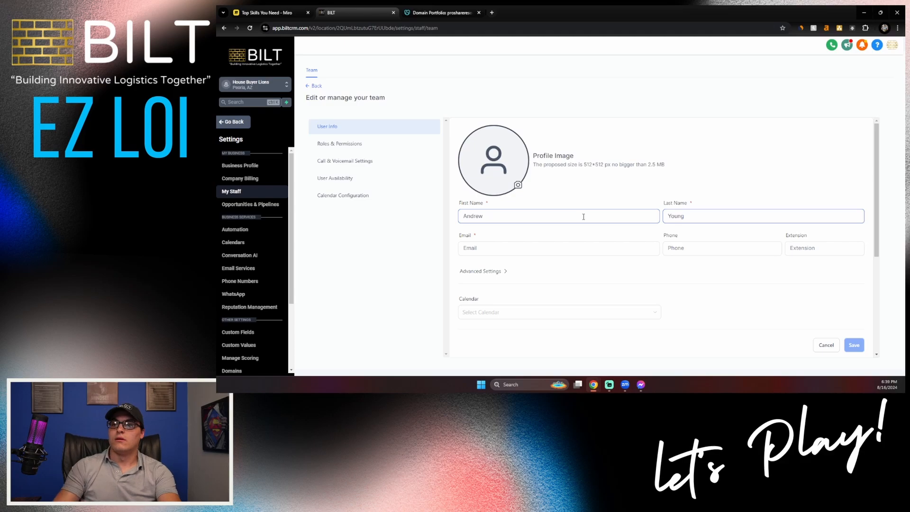
{"action": "left_click", "coordinate": [578, 245]}
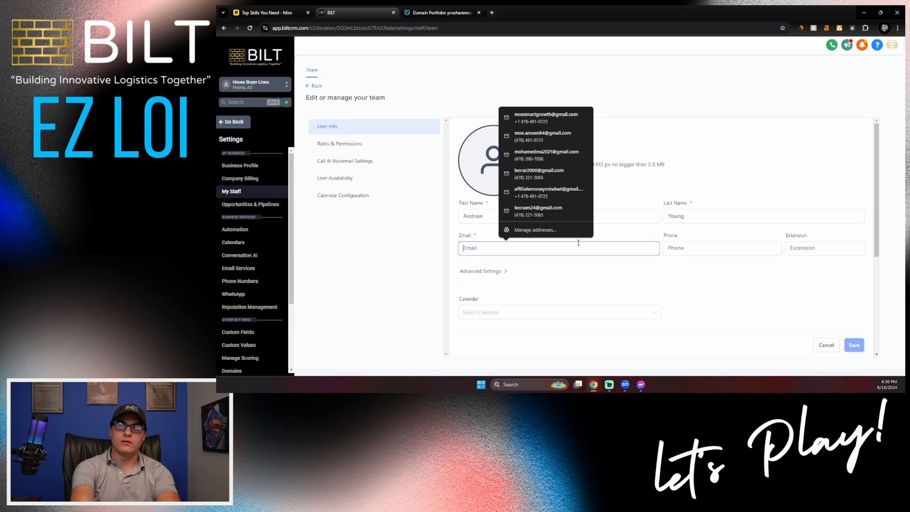
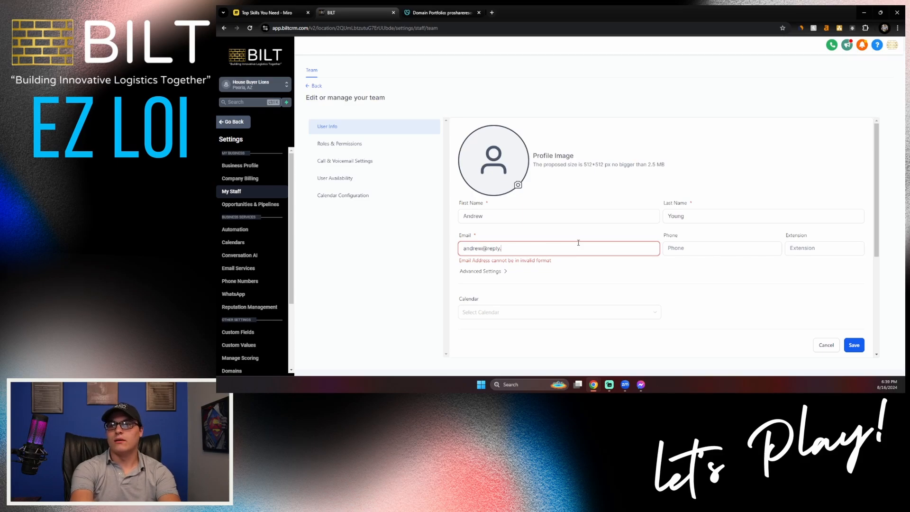
{"action": "key", "text": "ctrl+v"}
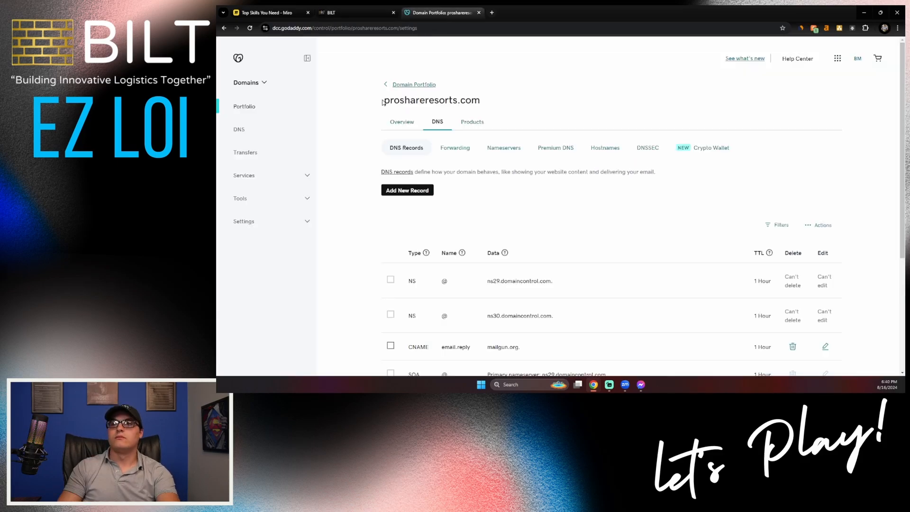
{"action": "left_click_drag", "start_coordinate": [383, 102], "coordinate": [491, 104]}
{"action": "key", "text": "ctrl+c"}
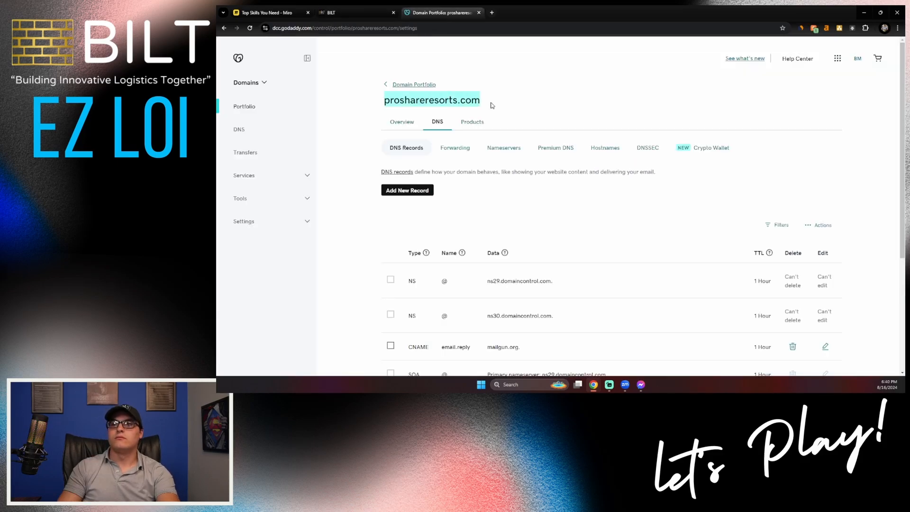
{"action": "left_click", "coordinate": [360, 12]}
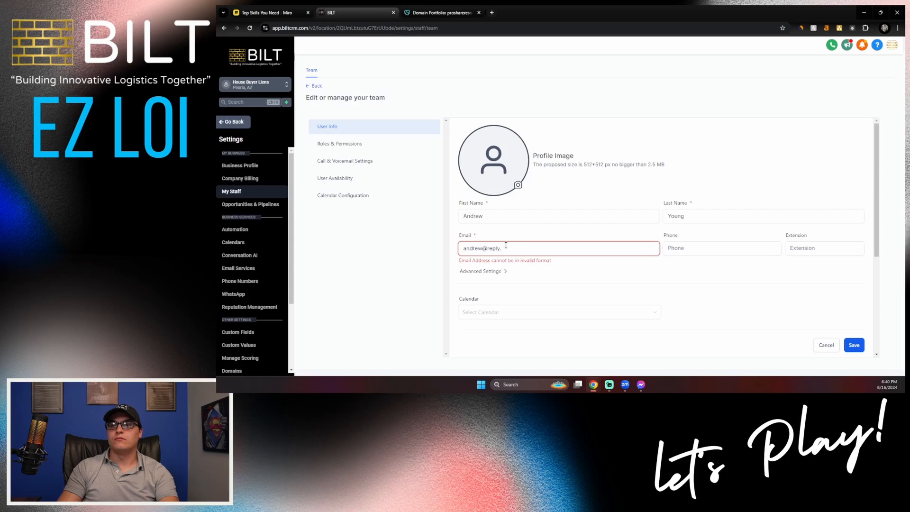
{"action": "key", "text": "ctrl+v"}
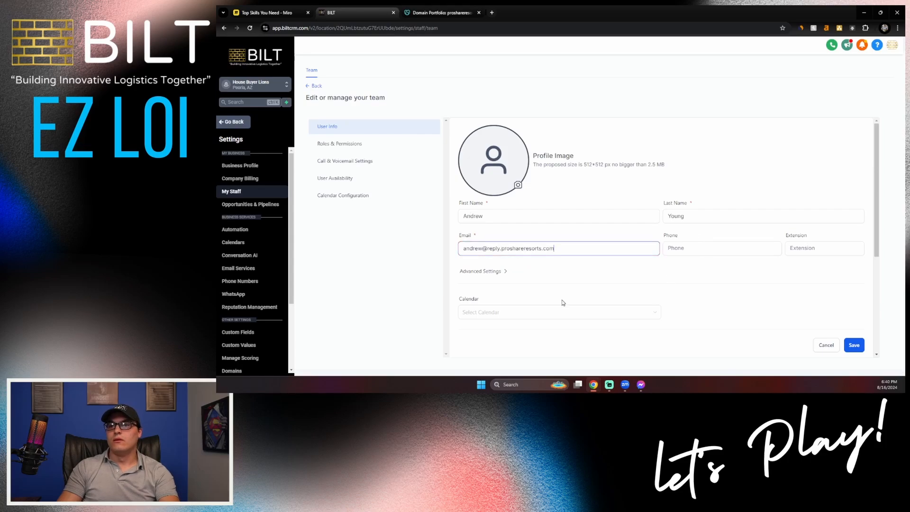
- Set the new employee's password under Advanced Settings and save
{"action": "left_click", "coordinate": [491, 271]}
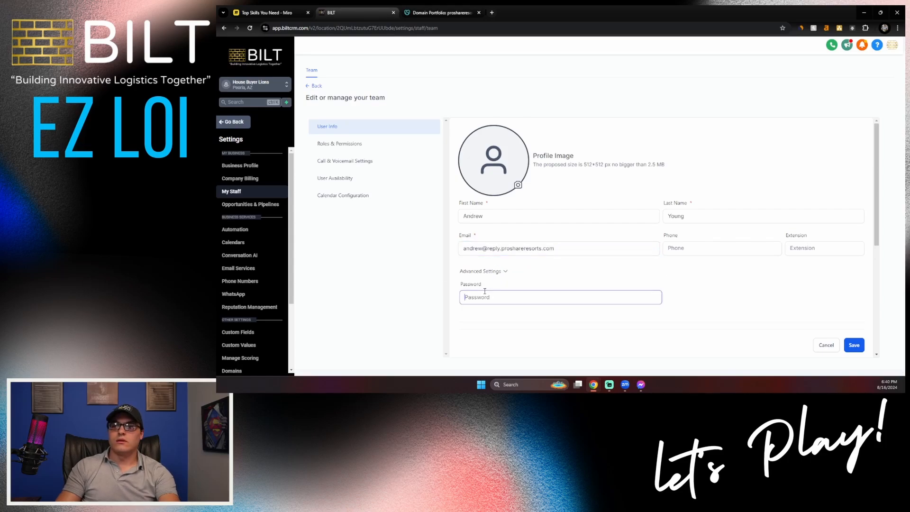
{"action": "type", "text": "•••••"}
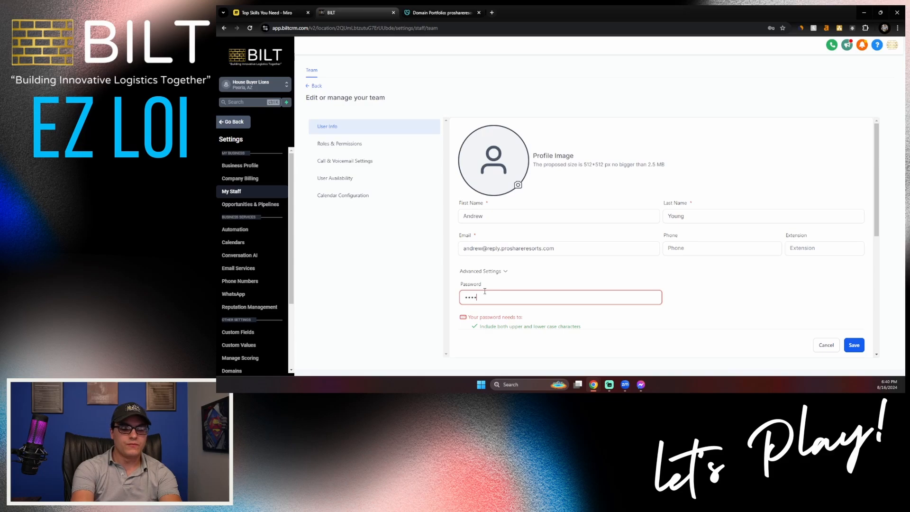
{"action": "type", "text": "••"}
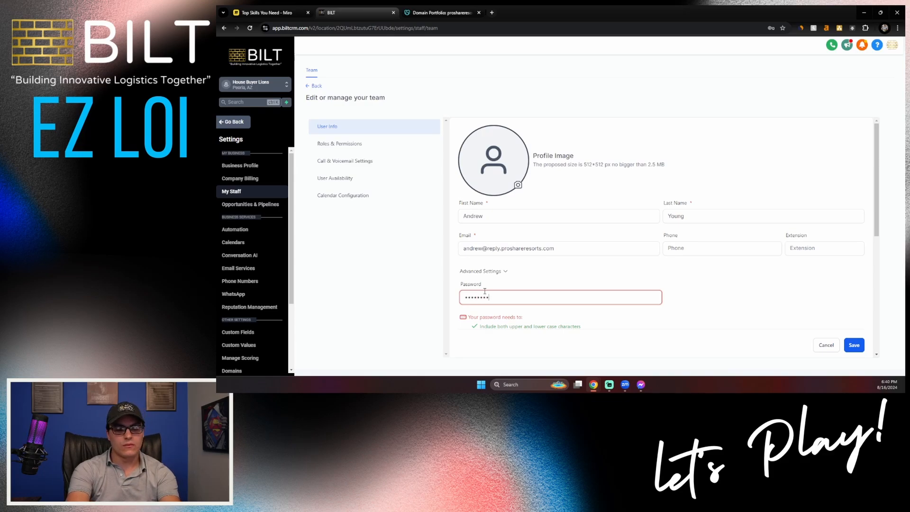
{"action": "type", "text": "••"}
{"action": "scroll", "coordinate": [558, 247], "scroll_direction": "down", "scroll_amount": 4}
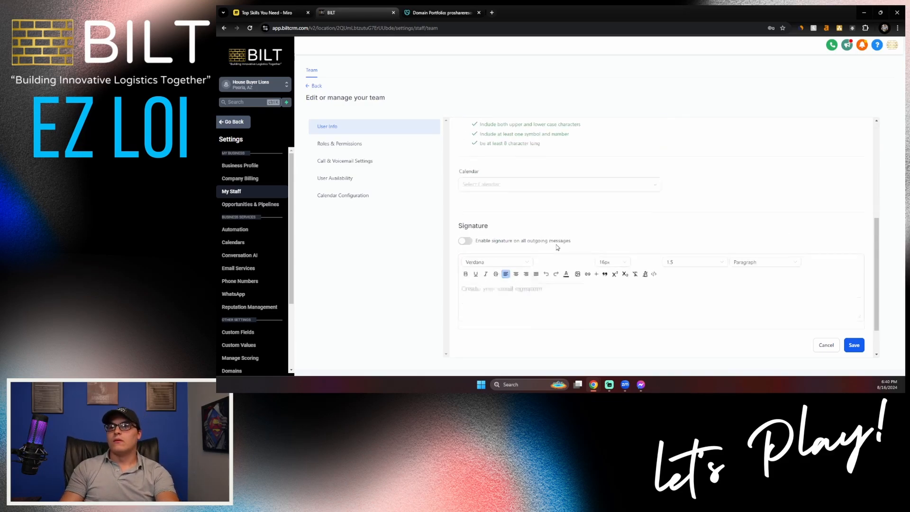
{"action": "left_click", "coordinate": [851, 338]}
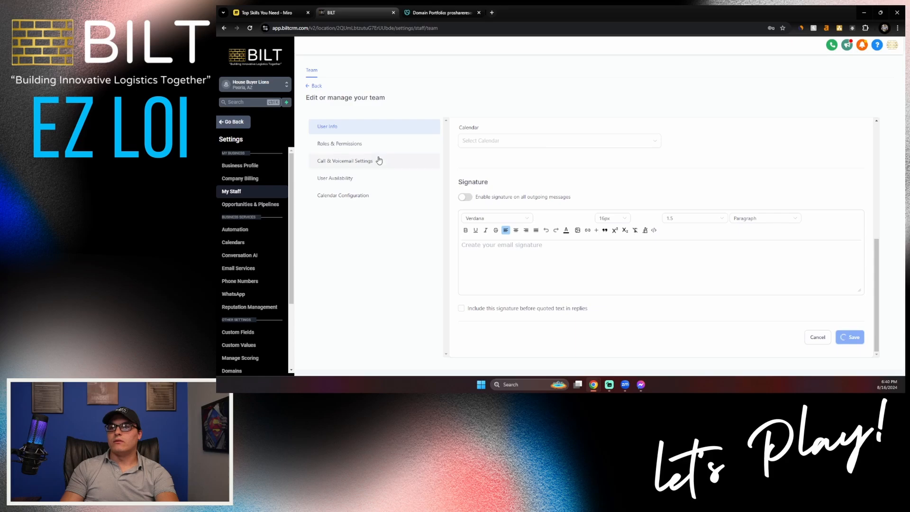
- Change the new user's role from Admin to User with Only Assigned Data visibility
{"action": "left_click", "coordinate": [360, 145]}
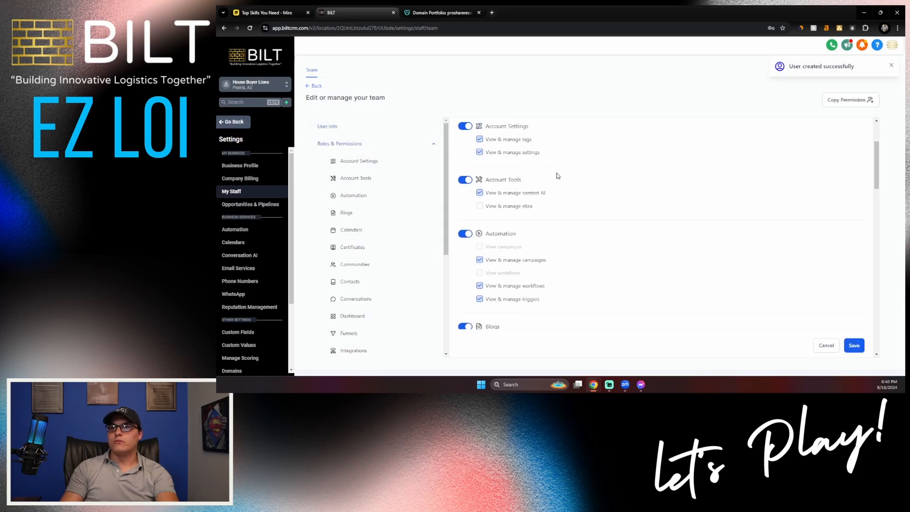
{"action": "scroll", "coordinate": [558, 176], "scroll_direction": "up", "scroll_amount": 2}
{"action": "left_click", "coordinate": [553, 161]}
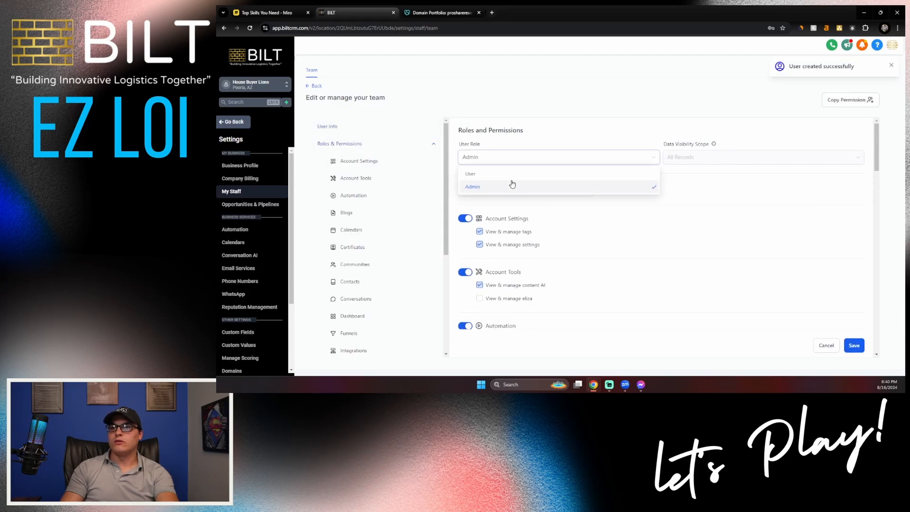
{"action": "left_click", "coordinate": [493, 174]}
{"action": "left_click", "coordinate": [686, 156]}
{"action": "left_click", "coordinate": [685, 175]}
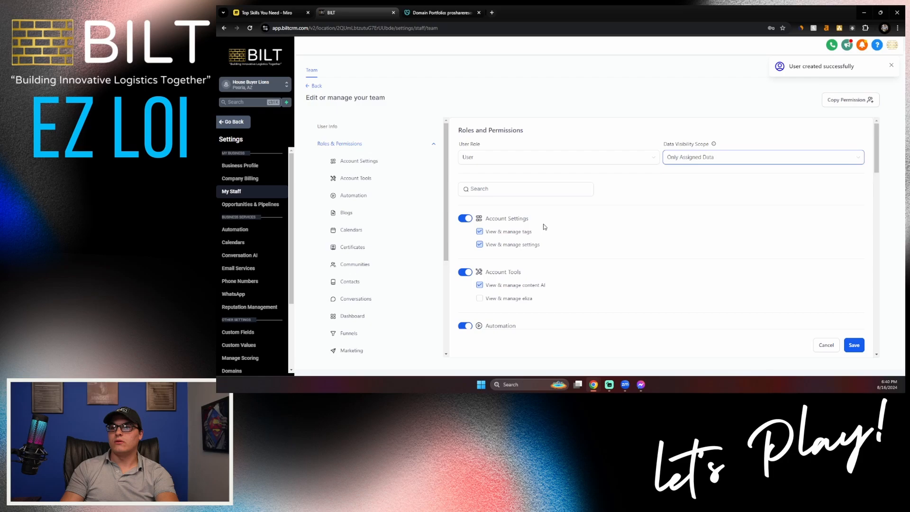
- Switch off the Account Settings, Account Tools and Automation permissions
{"action": "left_click", "coordinate": [465, 218]}
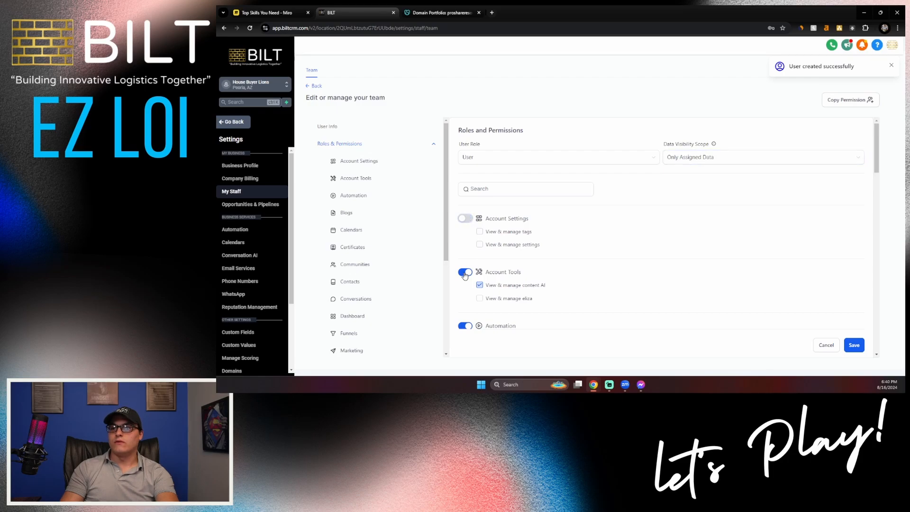
{"action": "left_click", "coordinate": [465, 272]}
{"action": "scroll", "coordinate": [471, 217], "scroll_direction": "down", "scroll_amount": 3}
{"action": "left_click", "coordinate": [466, 182]}
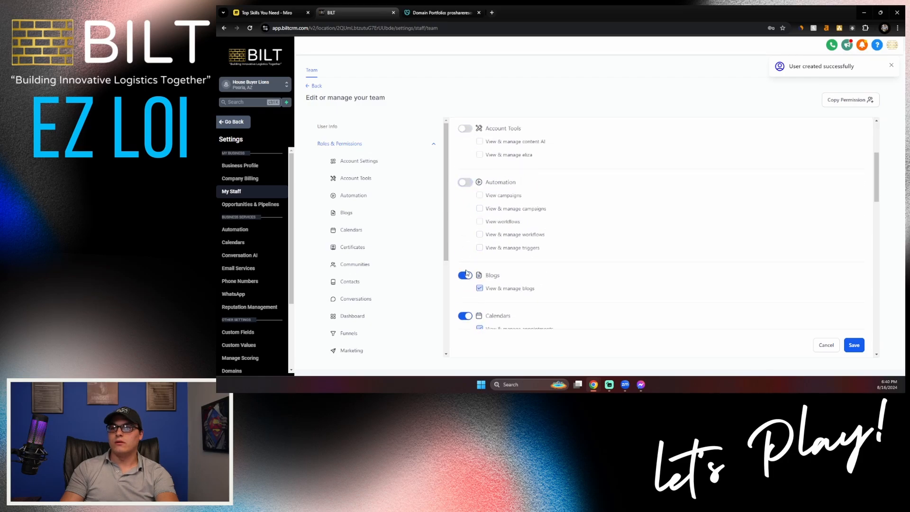